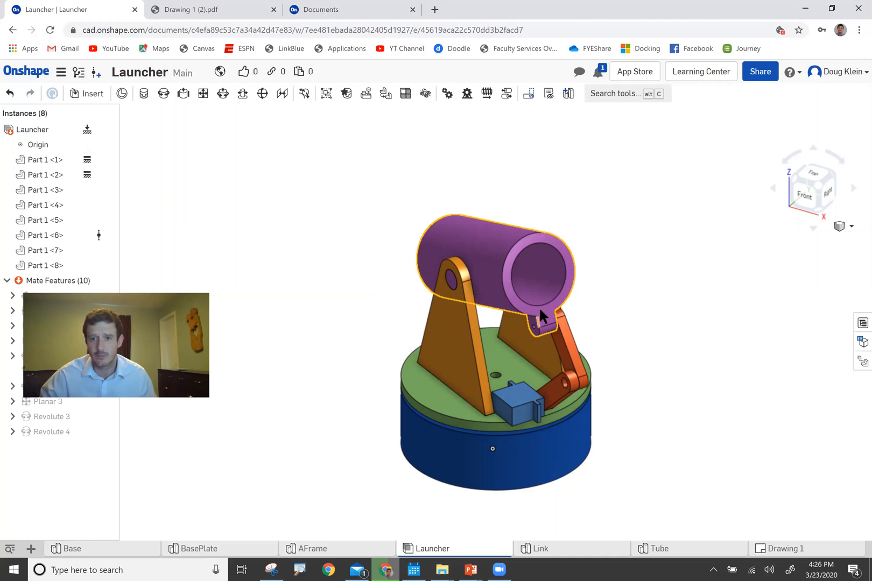
Step: Tilt the launch tube in the assembly and look over the launcher tube drawing PDF
{"action": "left_click_drag", "start_coordinate": [537, 279], "coordinate": [555, 353]}
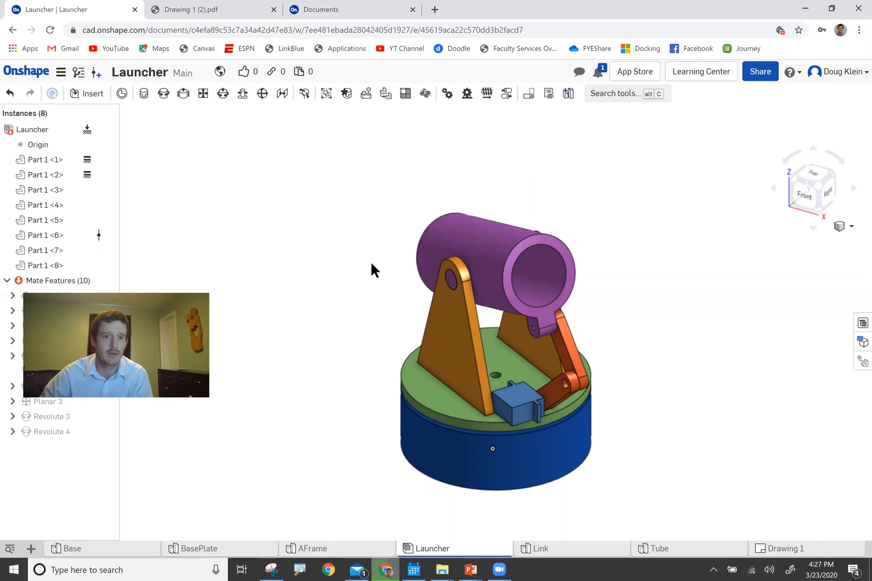
{"action": "key", "text": "ctrl+Tab"}
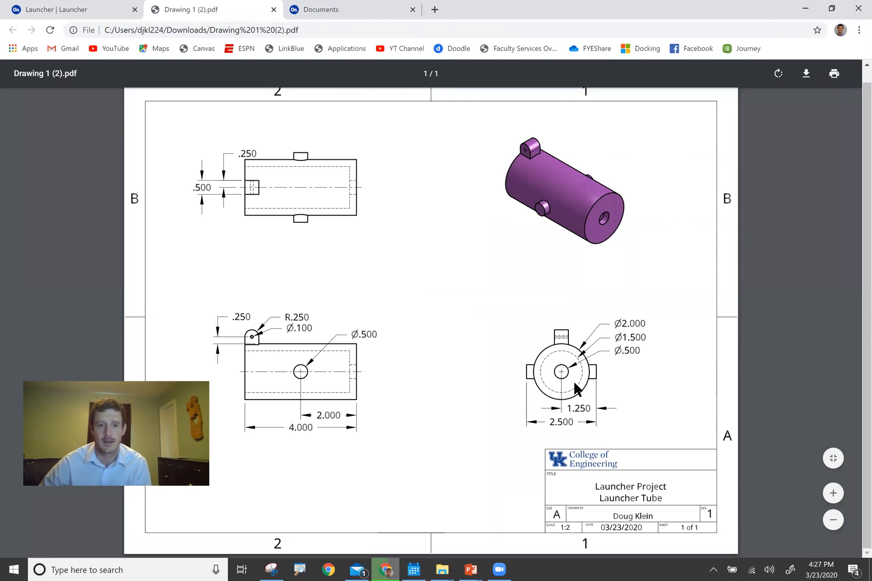
Step: Switch to the Onshape documents page and create a new public document named Launcher4
{"action": "left_click", "coordinate": [330, 8]}
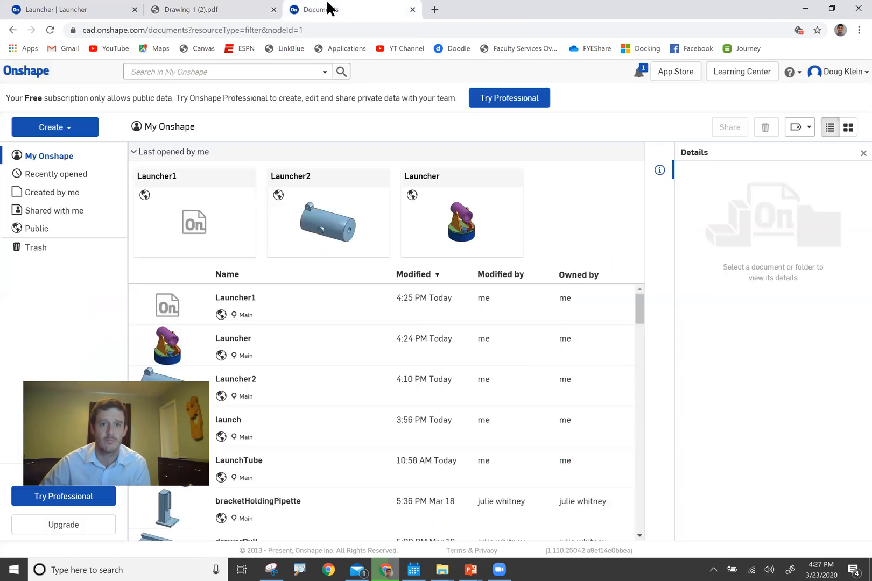
{"action": "left_click", "coordinate": [47, 129]}
{"action": "left_click", "coordinate": [57, 151]}
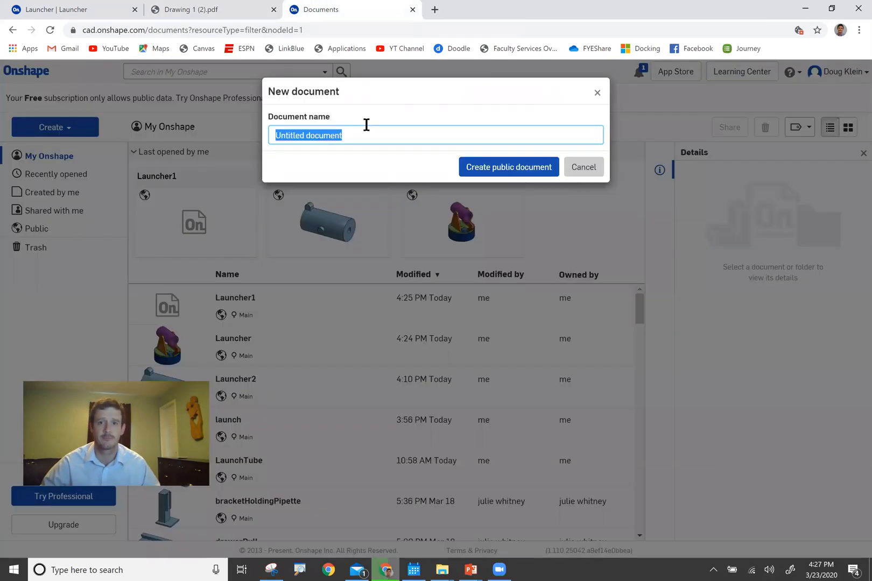
{"action": "type", "text": "Laun"}
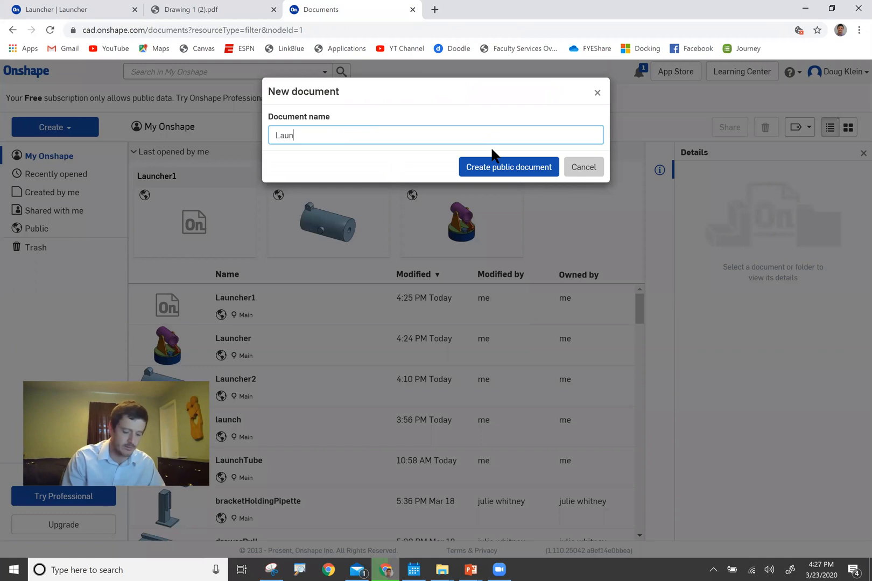
{"action": "type", "text": "cher4"}
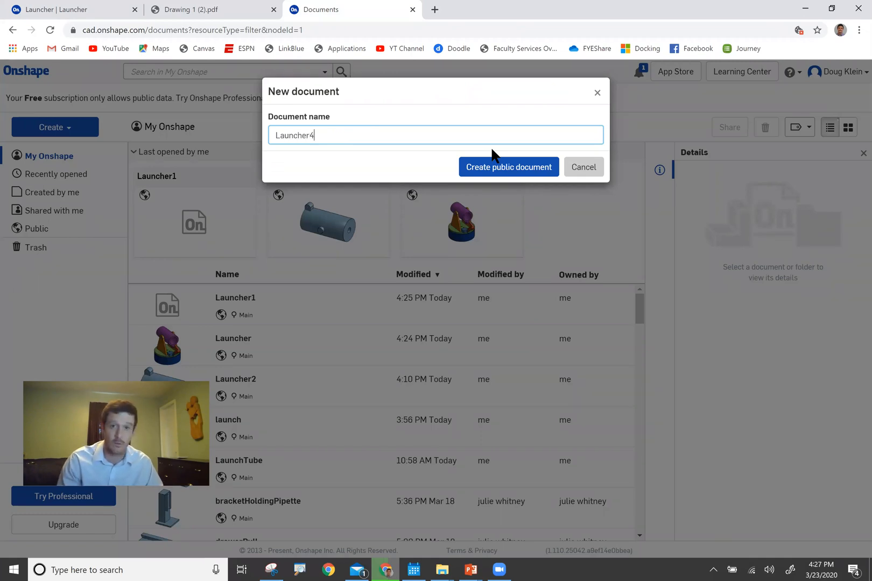
{"action": "key", "text": "Return"}
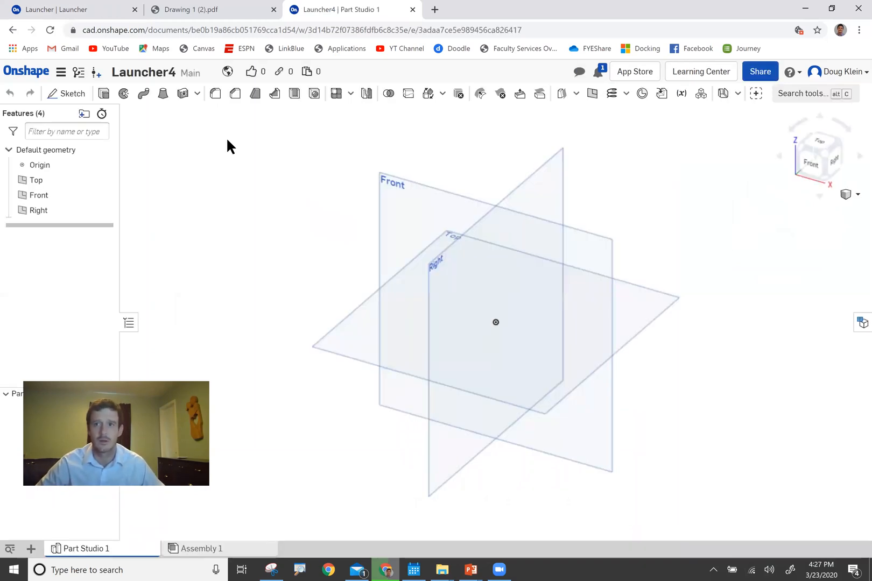
Step: Start a sketch on the Right plane and draw a circle about 2.85 in in diameter centred on the origin
{"action": "left_click", "coordinate": [69, 94]}
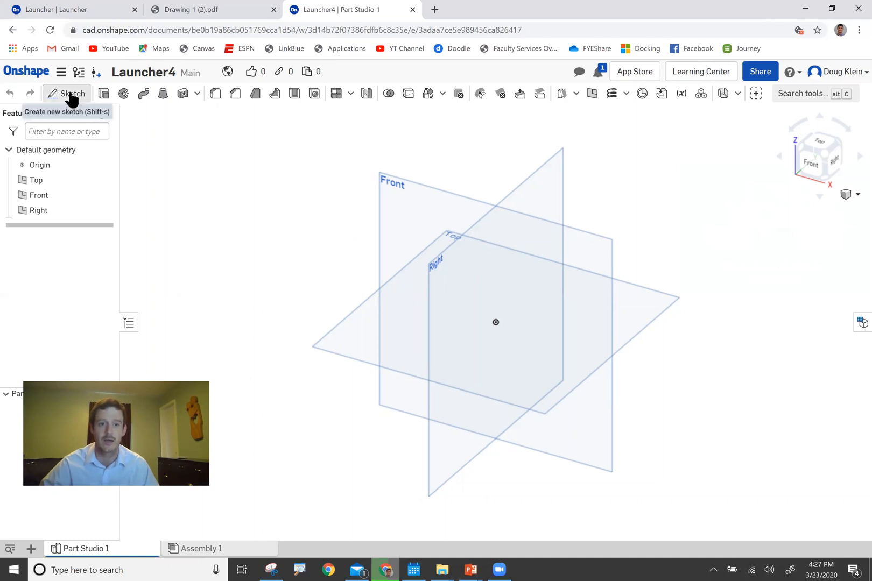
{"action": "left_click", "coordinate": [549, 158]}
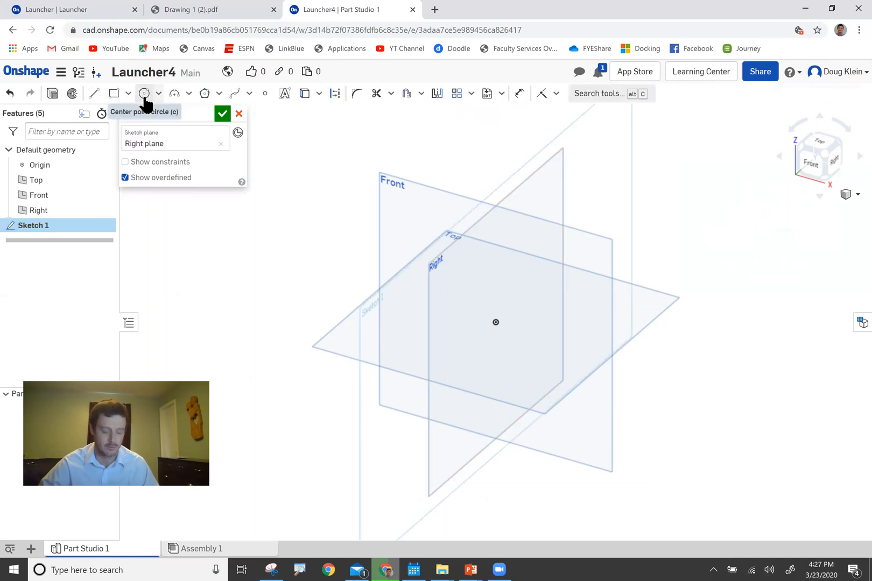
{"action": "key", "text": "c"}
{"action": "left_click", "coordinate": [495, 322]}
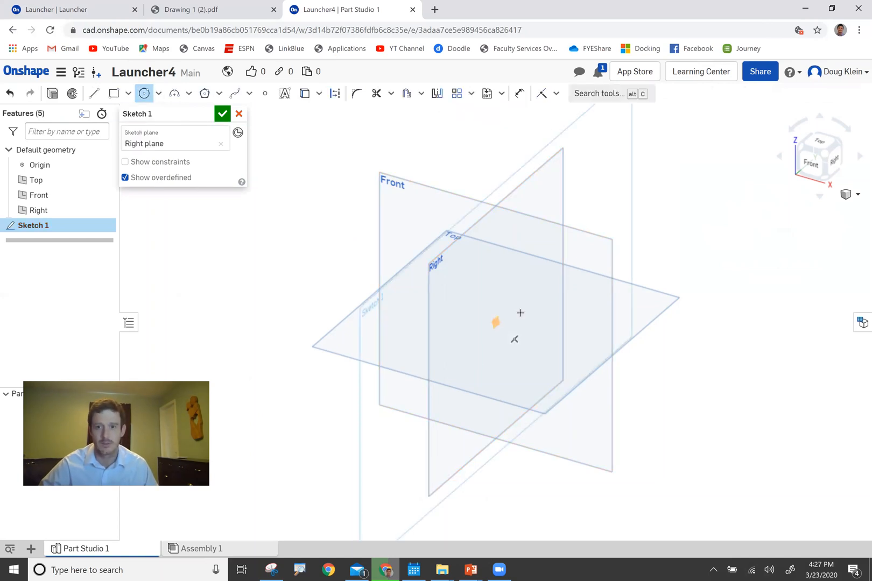
{"action": "left_click", "coordinate": [524, 307]}
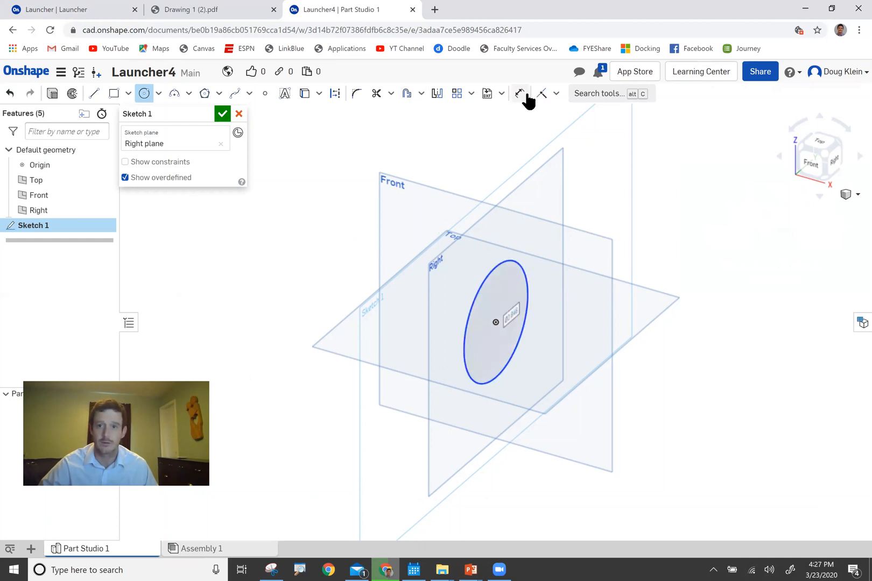
Step: Dimension the circle's diameter to 2 in
{"action": "key", "text": "d"}
{"action": "left_click", "coordinate": [525, 279]}
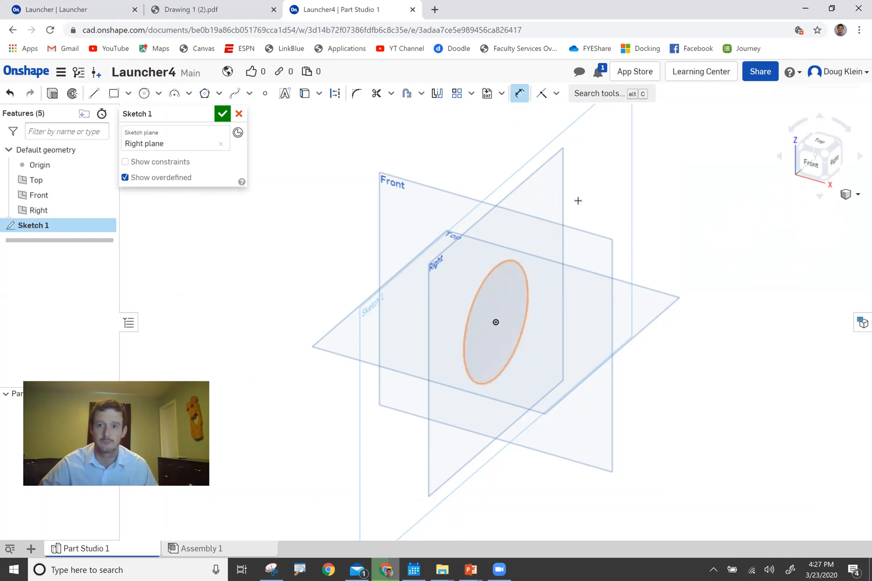
{"action": "left_click", "coordinate": [587, 208]}
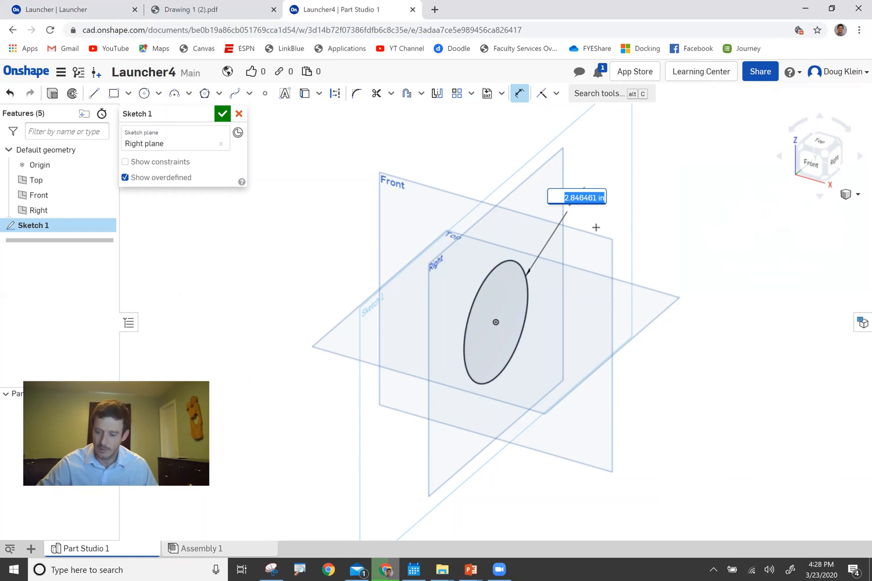
{"action": "type", "text": "2"}
{"action": "key", "text": "Return"}
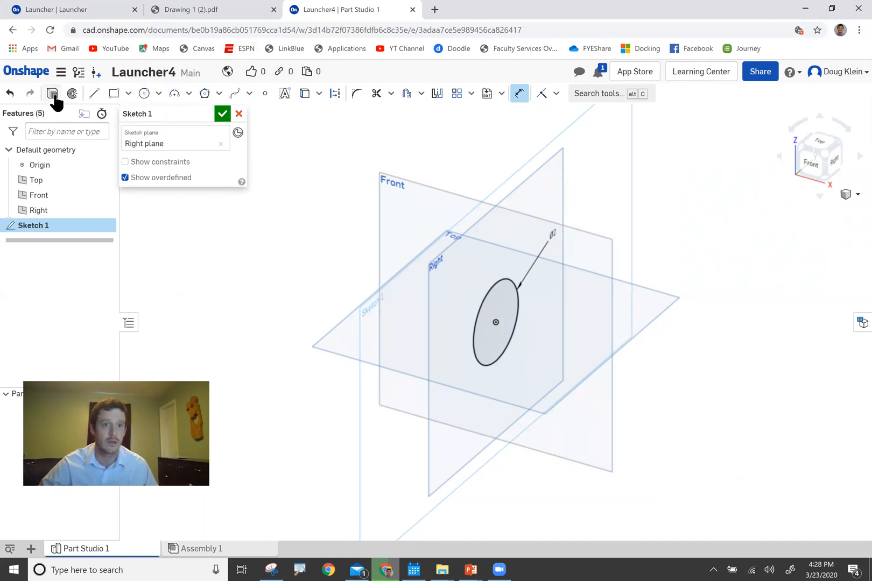
Step: Extrude the circle as a new solid with a blind depth of 4 in
{"action": "left_click", "coordinate": [54, 94]}
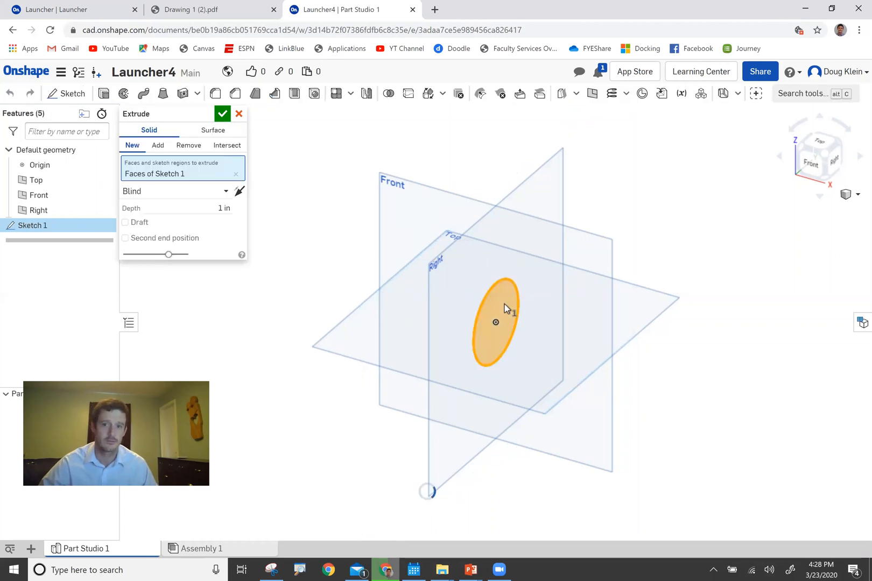
{"action": "left_click", "coordinate": [226, 208]}
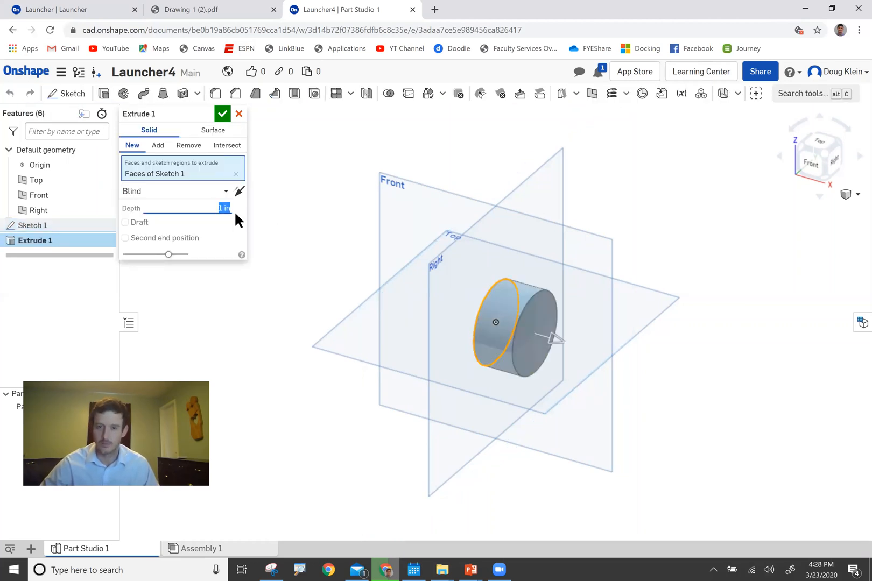
{"action": "type", "text": "4"}
{"action": "key", "text": "Return"}
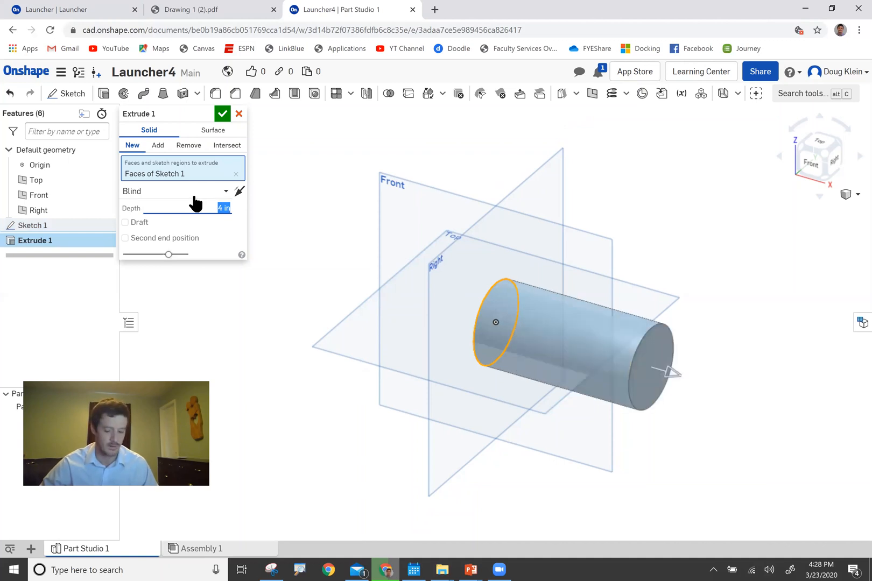
{"action": "key", "text": "Return"}
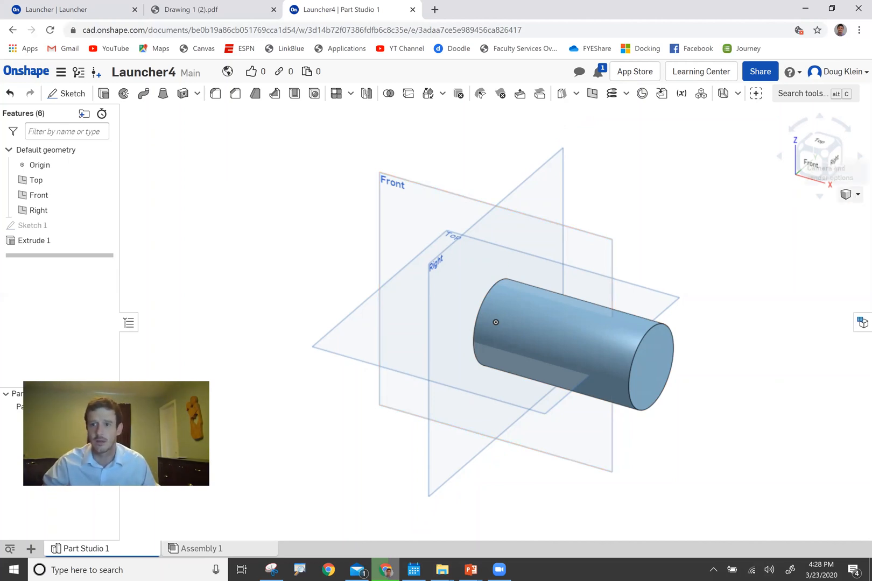
Step: Turn on a section view that cuts the cylinder lengthwise along the Front plane
{"action": "left_click", "coordinate": [853, 195]}
{"action": "left_click", "coordinate": [805, 430]}
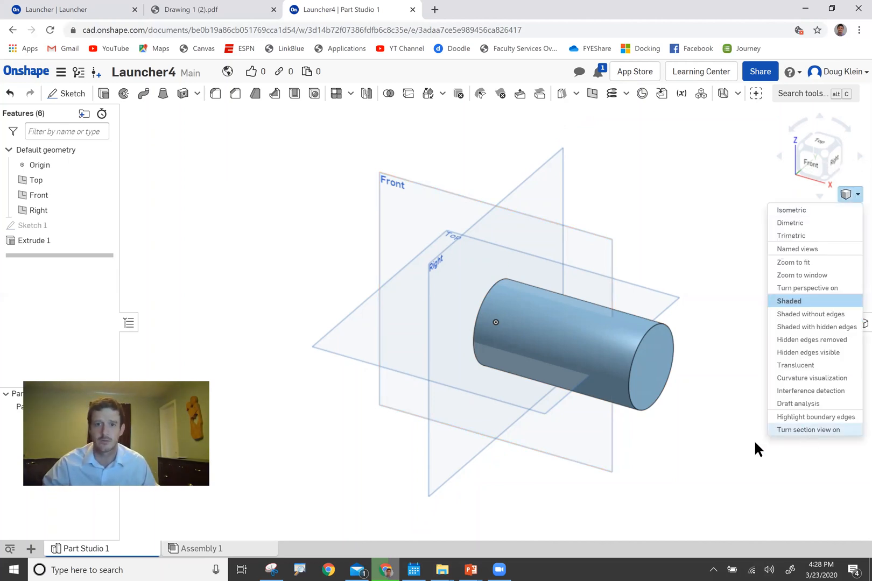
{"action": "left_click", "coordinate": [400, 175]}
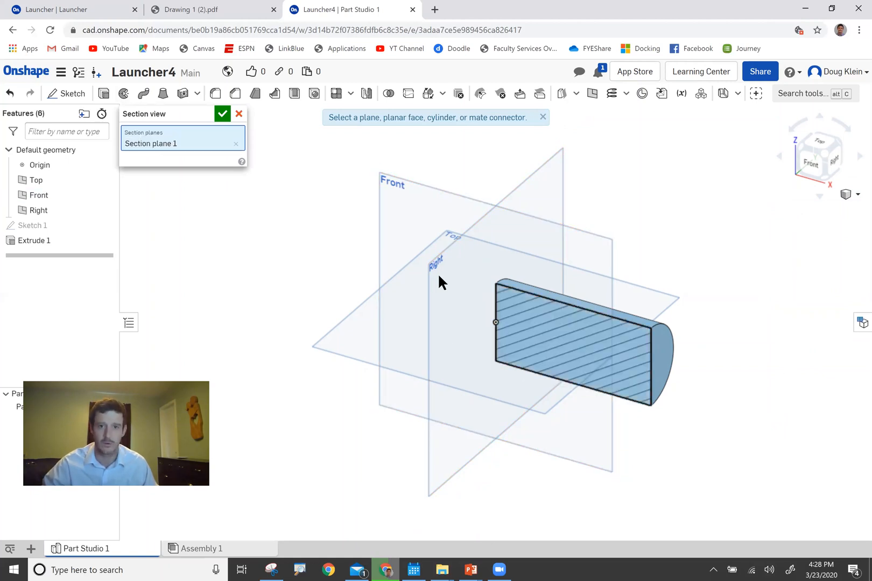
Step: Start a sketch on the Front plane and draw a circle about 0.7 in in diameter on the cylinder's centre line, near mid-length
{"action": "key", "text": "shift+s"}
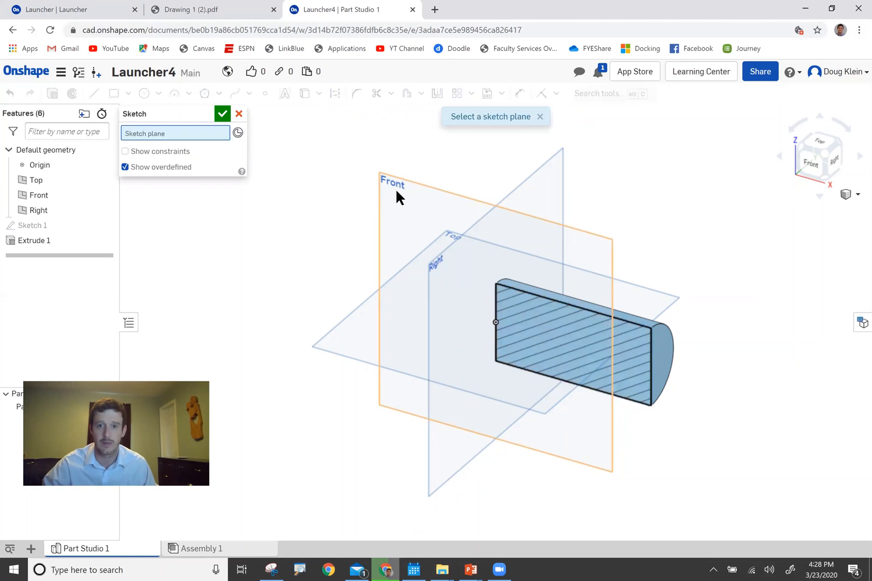
{"action": "left_click", "coordinate": [416, 215]}
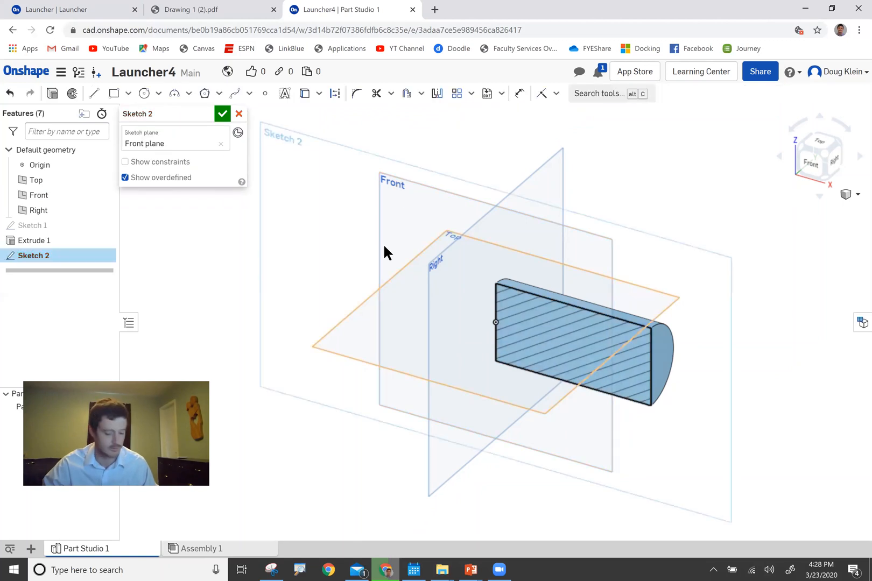
{"action": "key", "text": "c"}
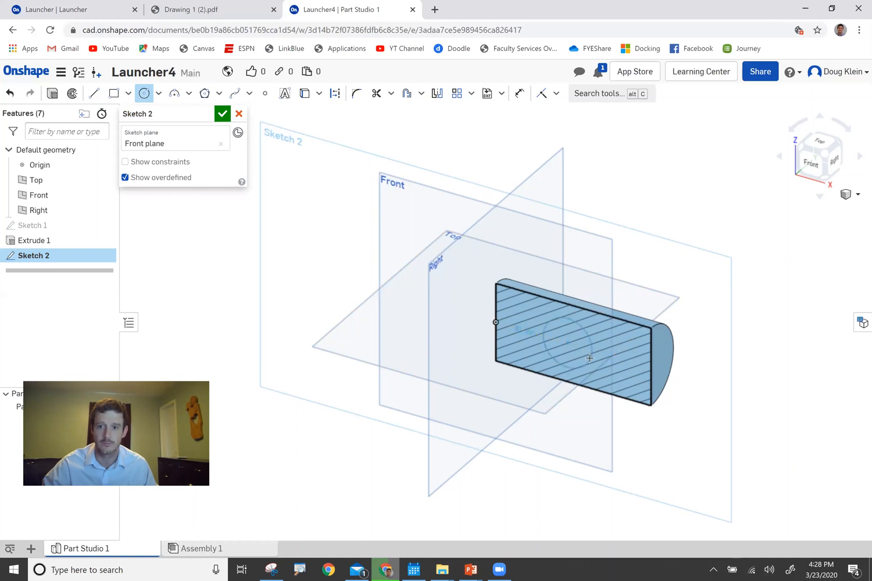
{"action": "left_click", "coordinate": [568, 343]}
{"action": "left_click", "coordinate": [578, 352]}
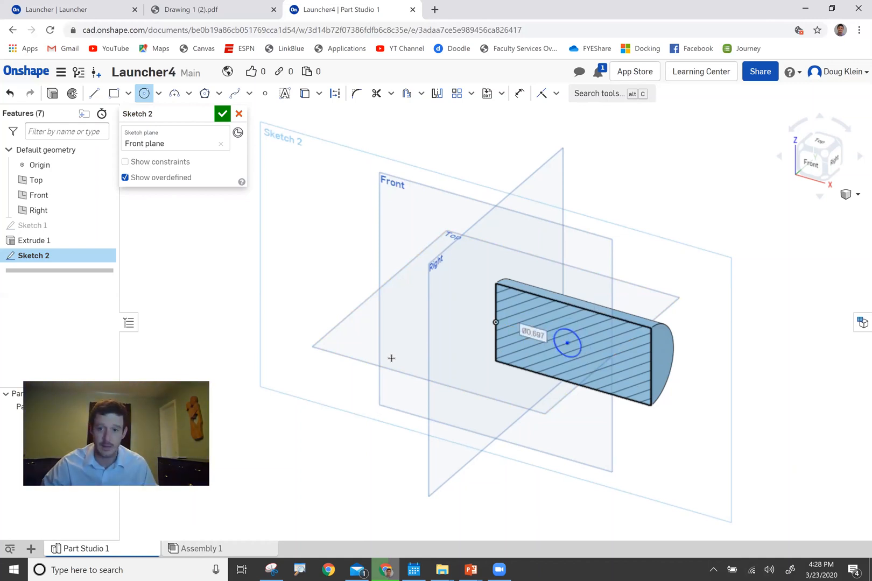
Step: Dimension the small circle's centre 2 in horizontally from the origin
{"action": "key", "text": "d"}
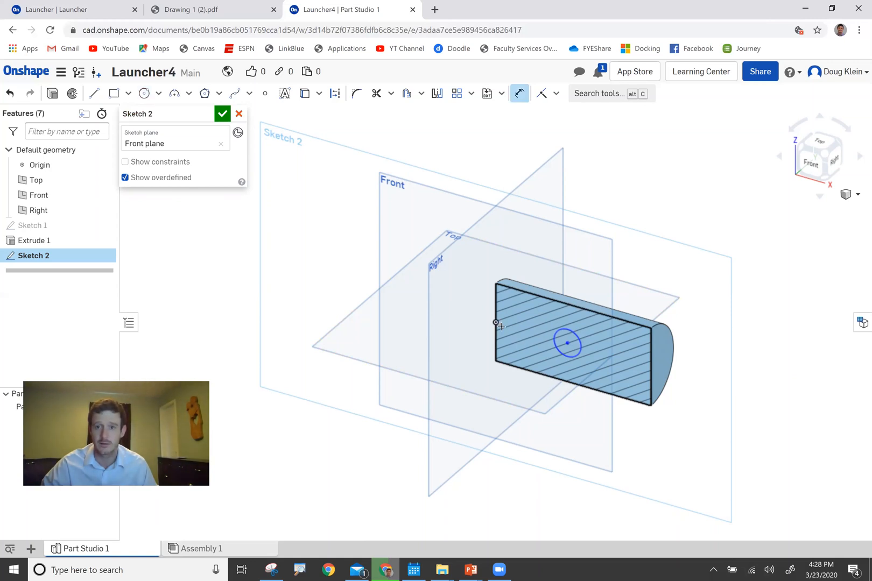
{"action": "left_click", "coordinate": [496, 322]}
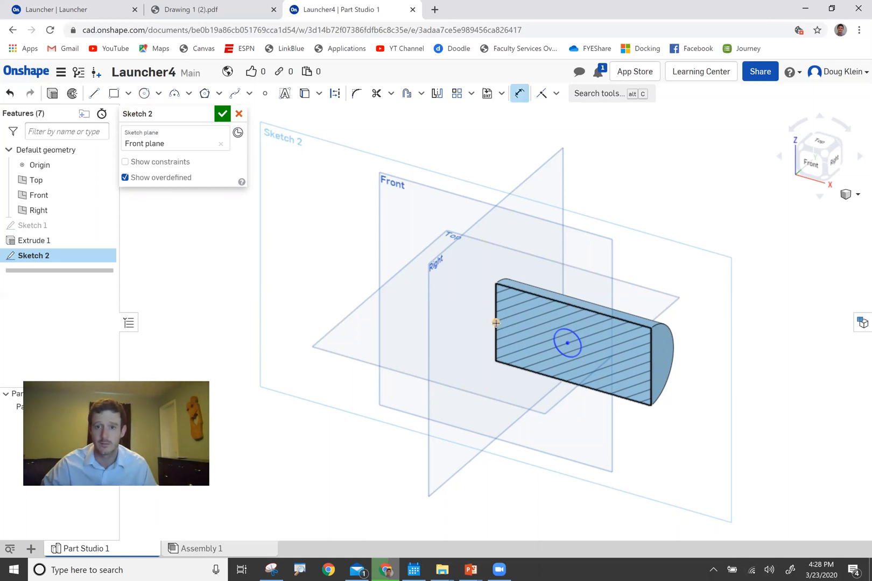
{"action": "left_click", "coordinate": [568, 343]}
{"action": "left_click", "coordinate": [537, 415]}
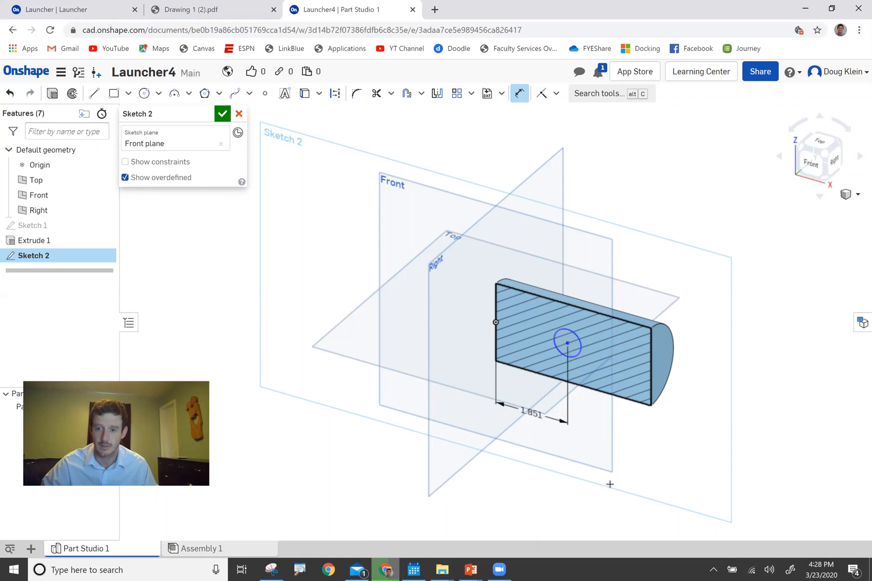
{"action": "type", "text": "2"}
{"action": "key", "text": "Return"}
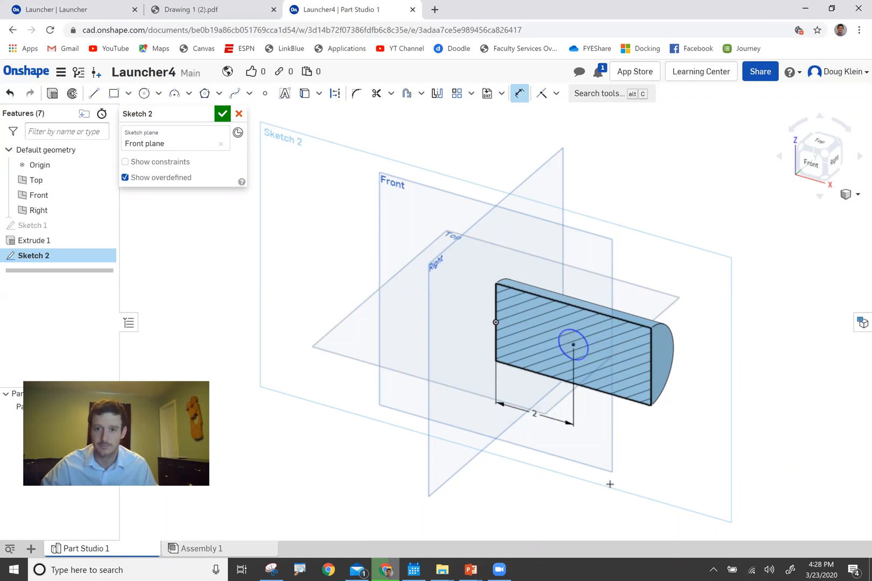
Step: Dimension the small circle's diameter to 0.5 in
{"action": "left_click", "coordinate": [582, 340]}
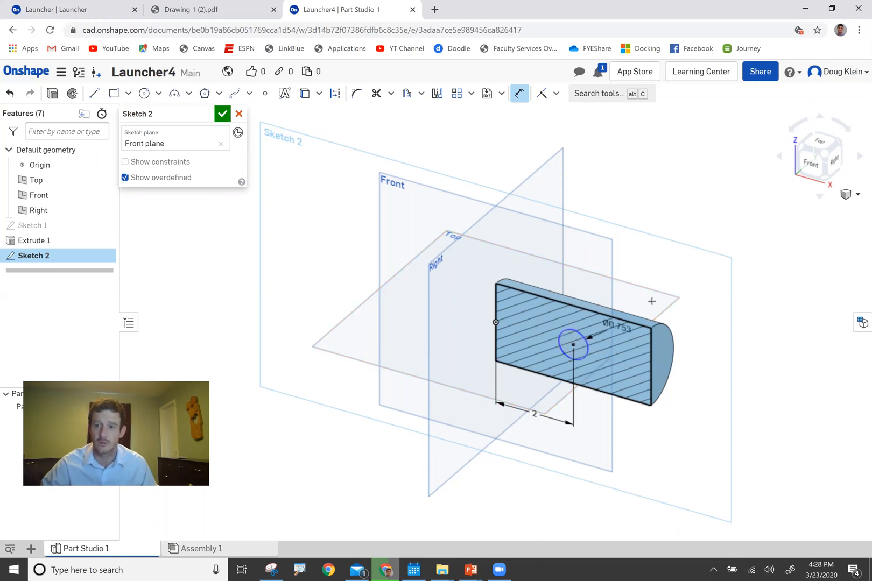
{"action": "left_click", "coordinate": [651, 294]}
{"action": "type", "text": ".5"}
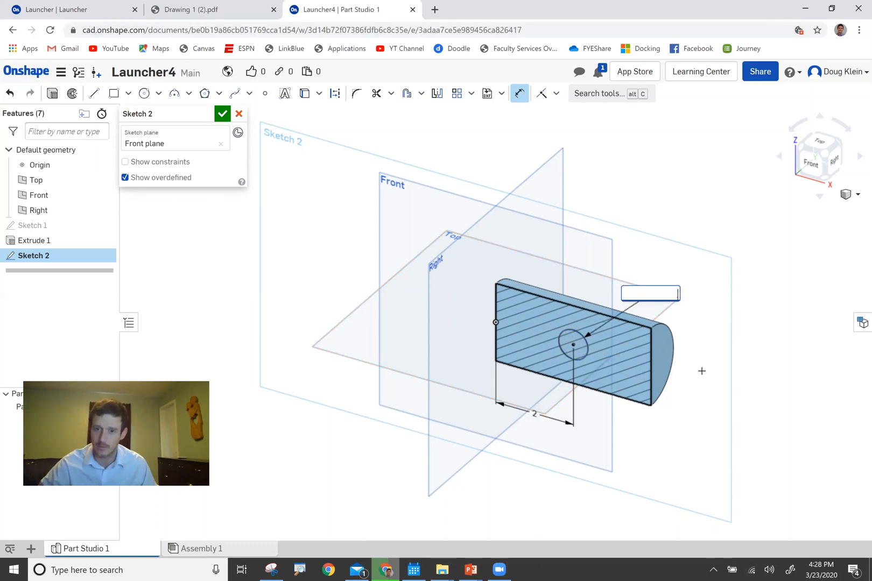
{"action": "key", "text": "Return"}
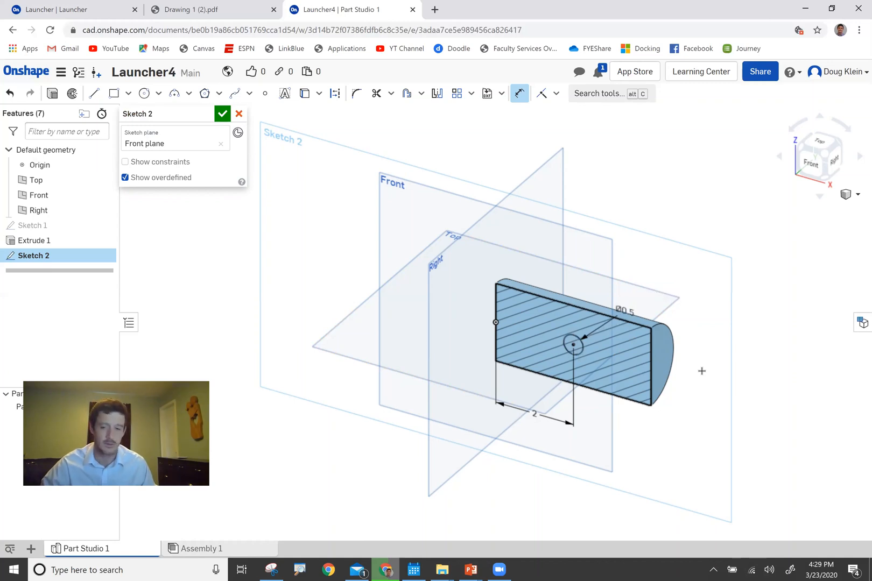
Step: Extrude the 0.5 in circle symmetrically to a total depth of 2.5 in, adding it to the cylinder, and turn off the section view
{"action": "key", "text": "shift+e"}
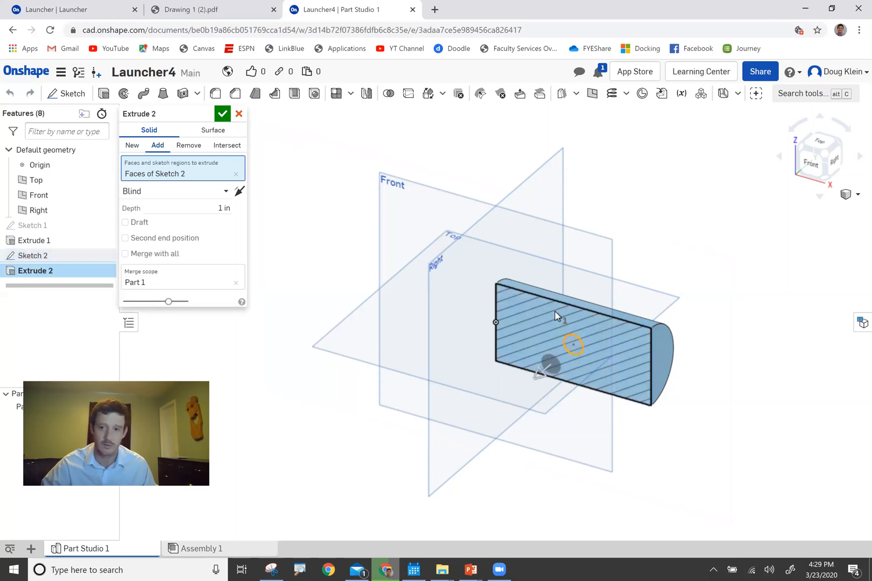
{"action": "left_click", "coordinate": [198, 209]}
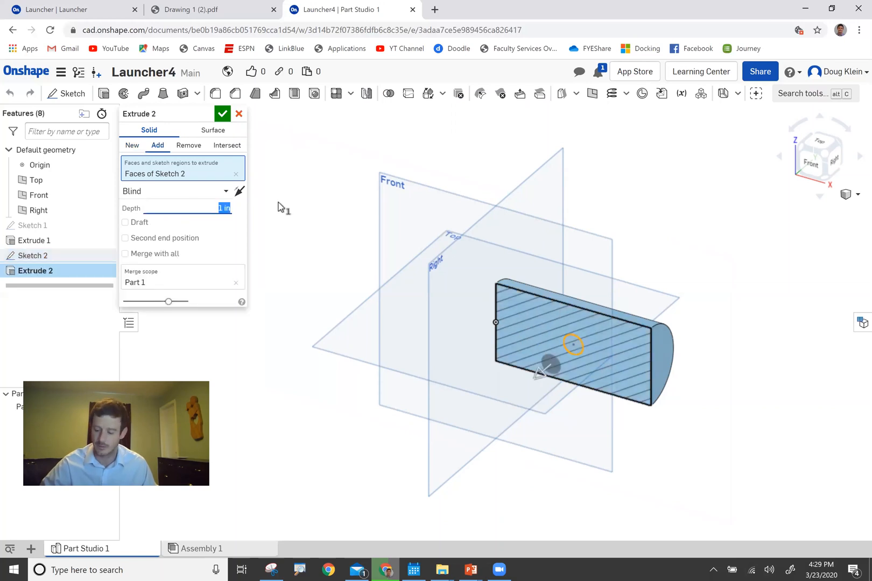
{"action": "type", "text": "2.5"}
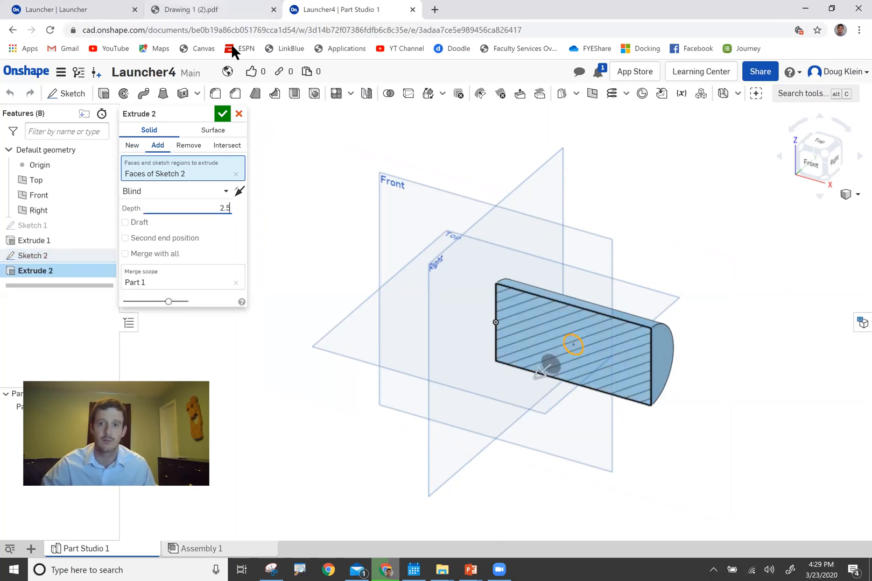
{"action": "left_click", "coordinate": [233, 10]}
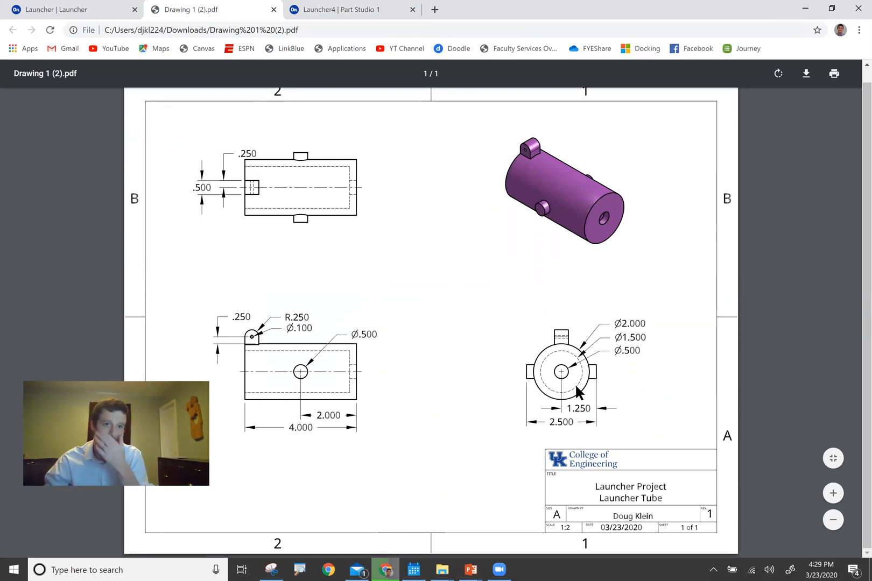
{"action": "left_click", "coordinate": [314, 11]}
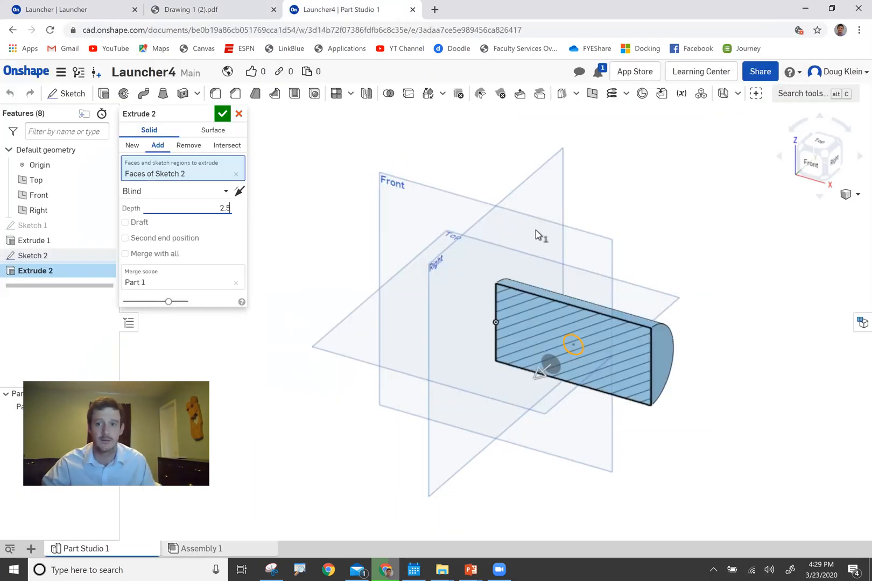
{"action": "left_click", "coordinate": [196, 193]}
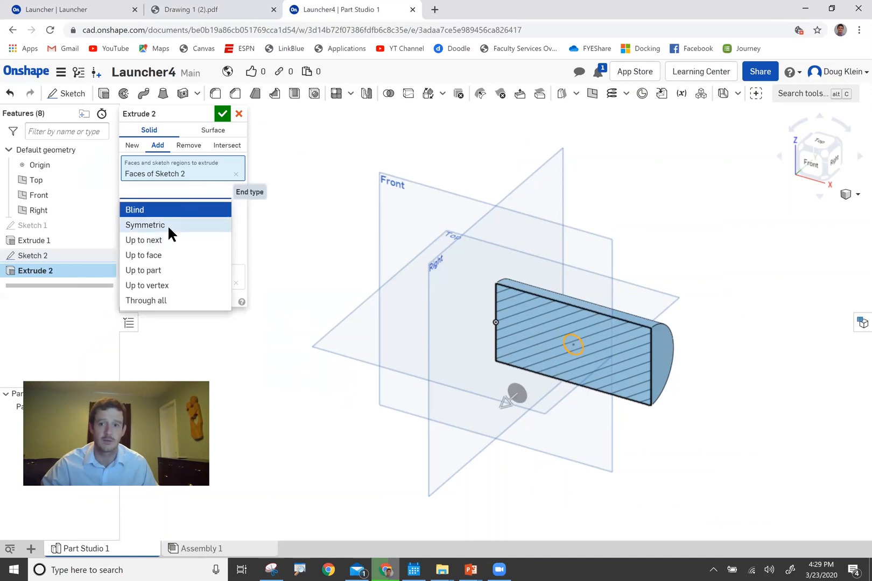
{"action": "left_click", "coordinate": [168, 225]}
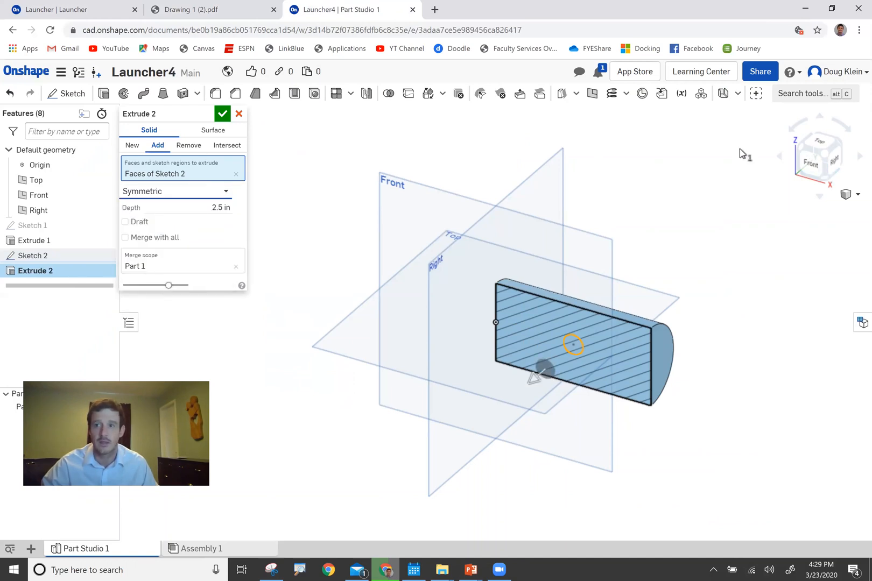
{"action": "left_click", "coordinate": [828, 157]}
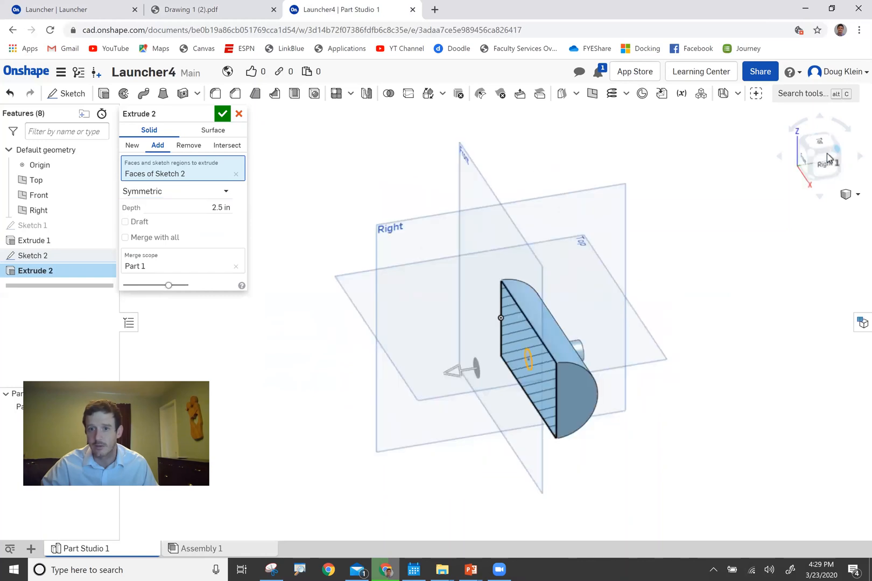
{"action": "left_click", "coordinate": [222, 114]}
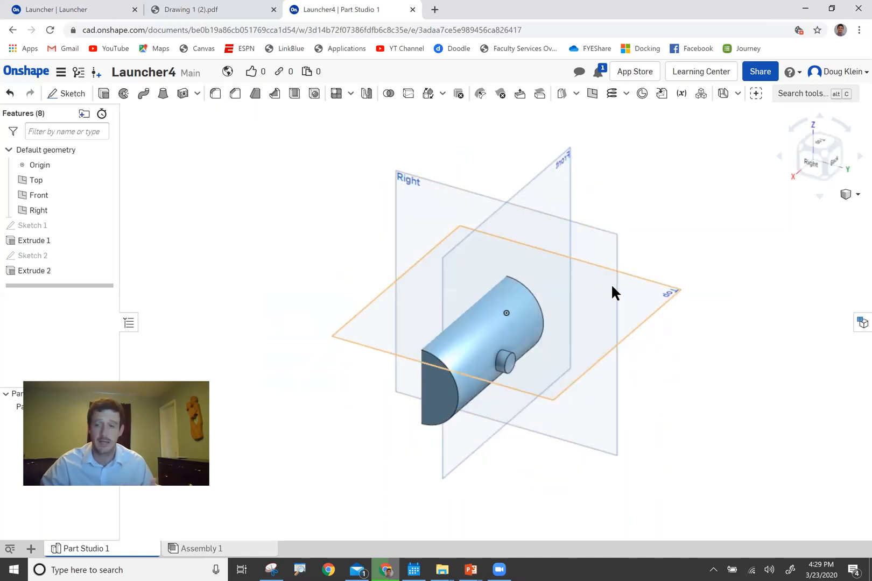
{"action": "left_click", "coordinate": [851, 195]}
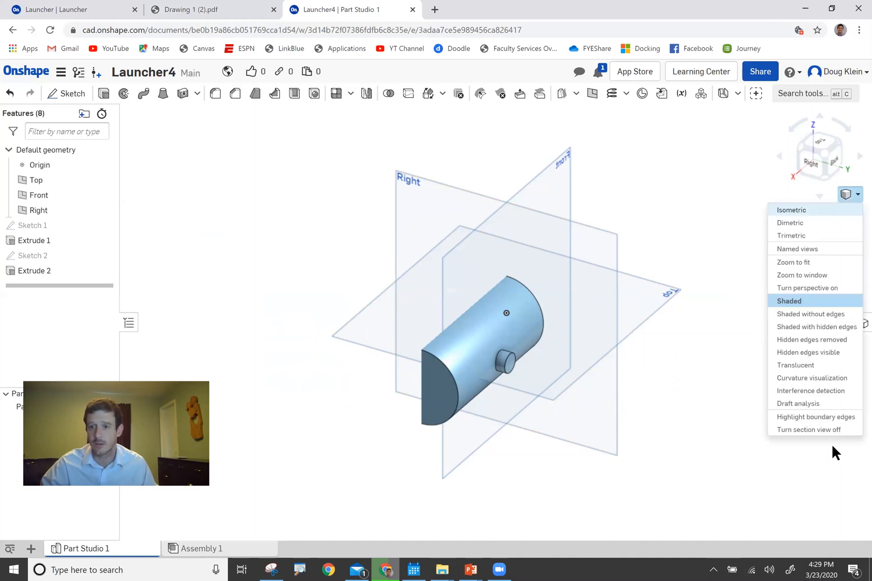
{"action": "left_click", "coordinate": [826, 430]}
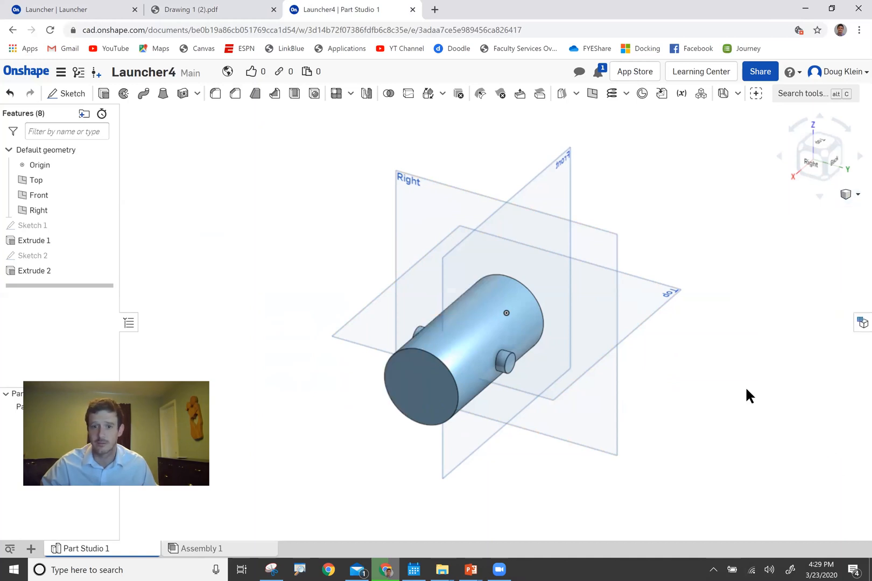
Step: Shell the cylinder with a 0.25 in wall thickness, removing the end face at the origin
{"action": "left_click", "coordinate": [800, 154]}
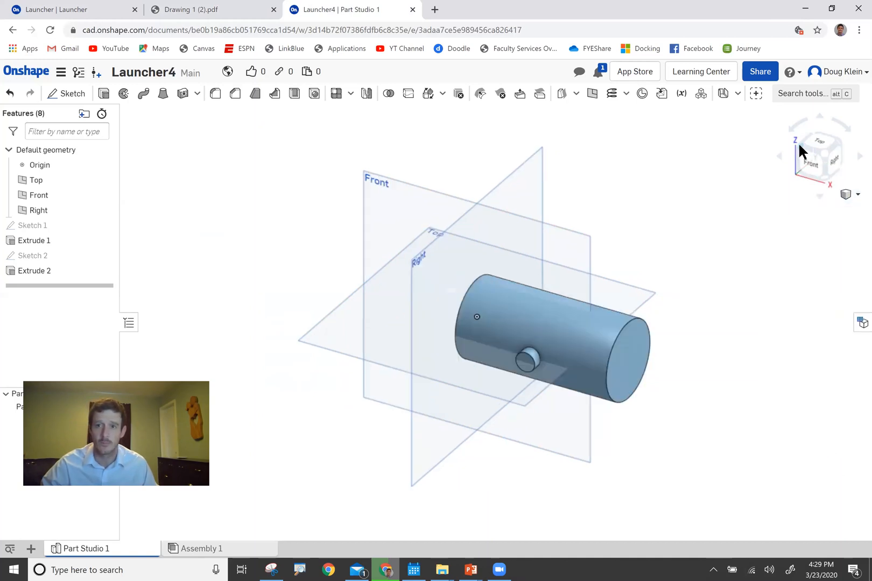
{"action": "left_click", "coordinate": [294, 93]}
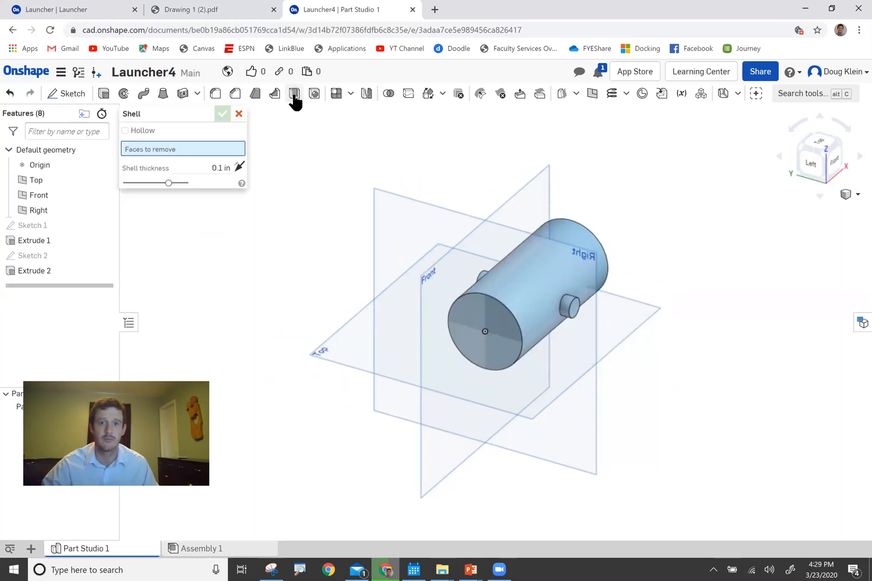
{"action": "left_click", "coordinate": [479, 321]}
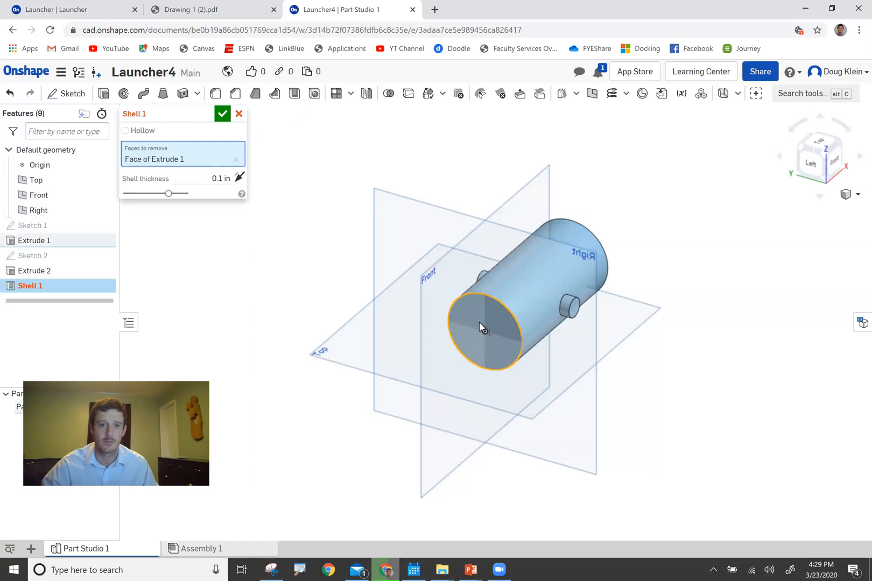
{"action": "left_click", "coordinate": [200, 178]}
{"action": "type", "text": ".25"}
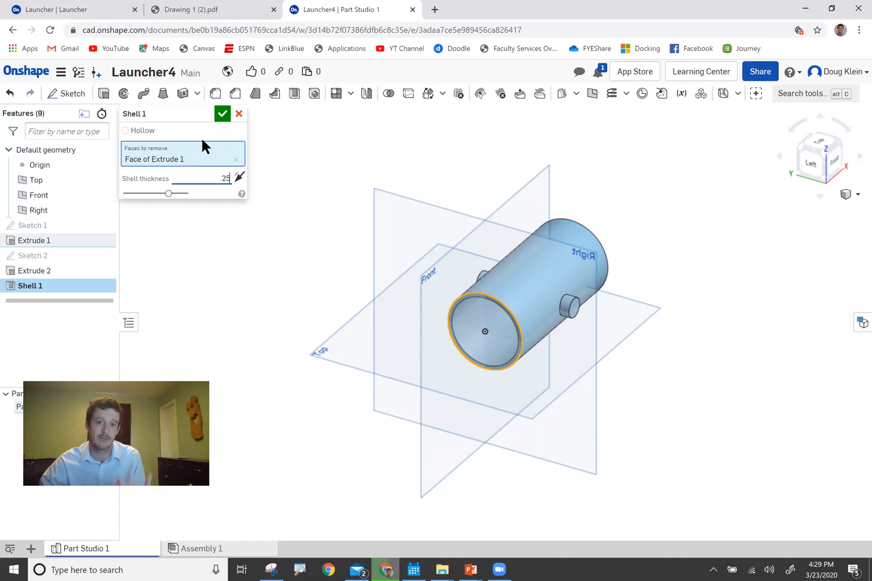
{"action": "left_click", "coordinate": [223, 114]}
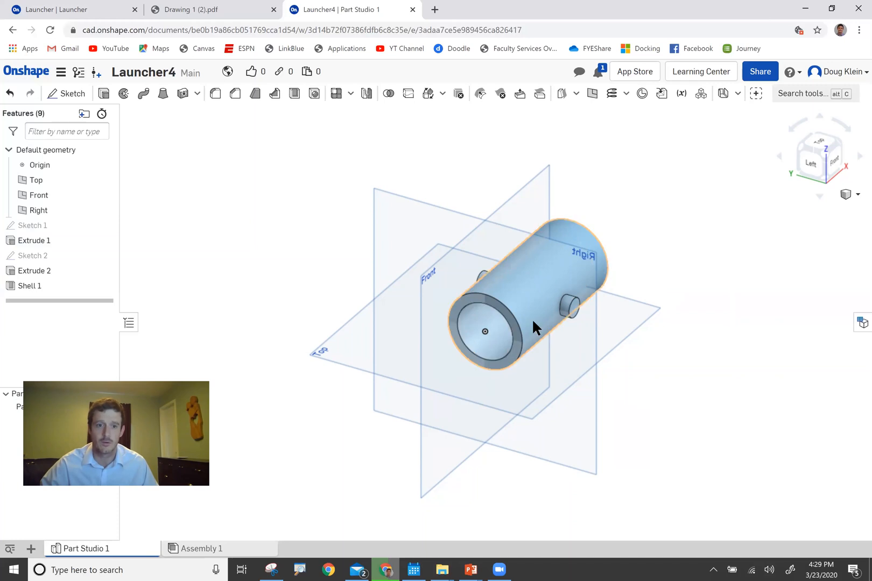
Step: Start a sketch on the tube's closed end face and draw a circle at the centre of the face
{"action": "left_click", "coordinate": [838, 139]}
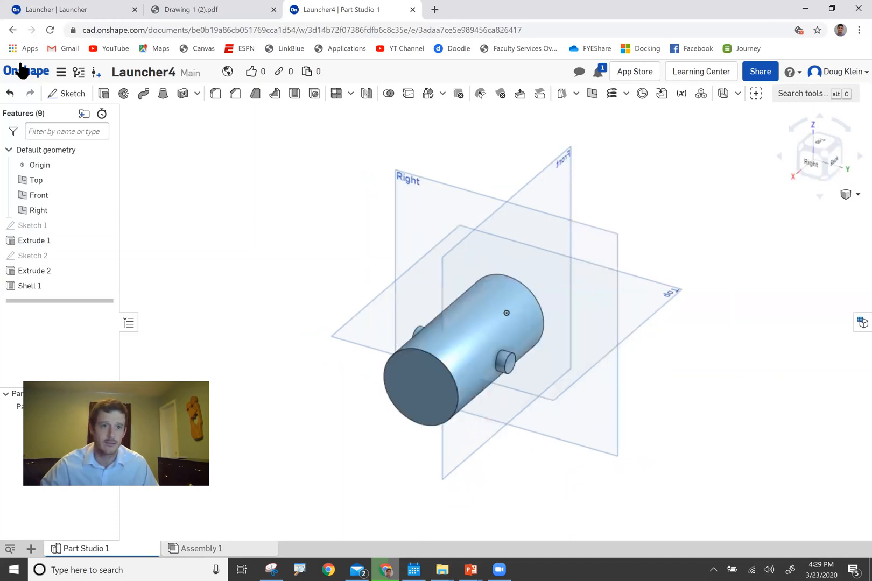
{"action": "left_click", "coordinate": [62, 95]}
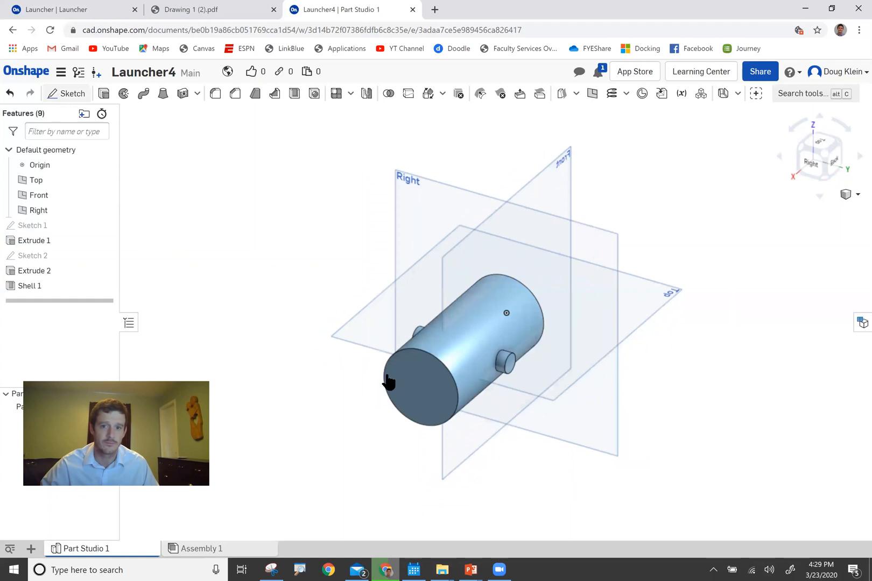
{"action": "left_click", "coordinate": [418, 378]}
{"action": "key", "text": "c"}
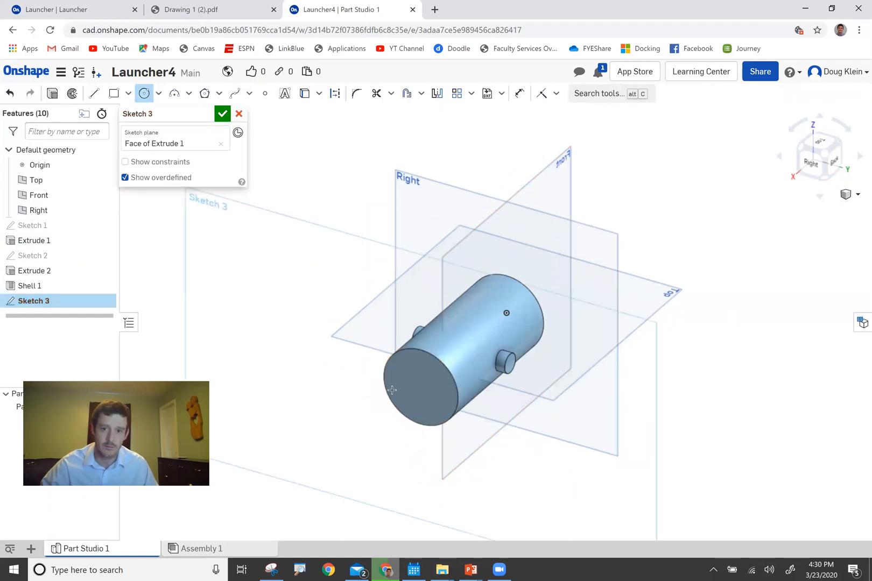
{"action": "left_click", "coordinate": [421, 386]}
{"action": "left_click", "coordinate": [435, 383]}
Step: Dimension the diameter of the circle on the closed end face to 0.5 in
{"action": "key", "text": "d"}
{"action": "left_click", "coordinate": [436, 378]}
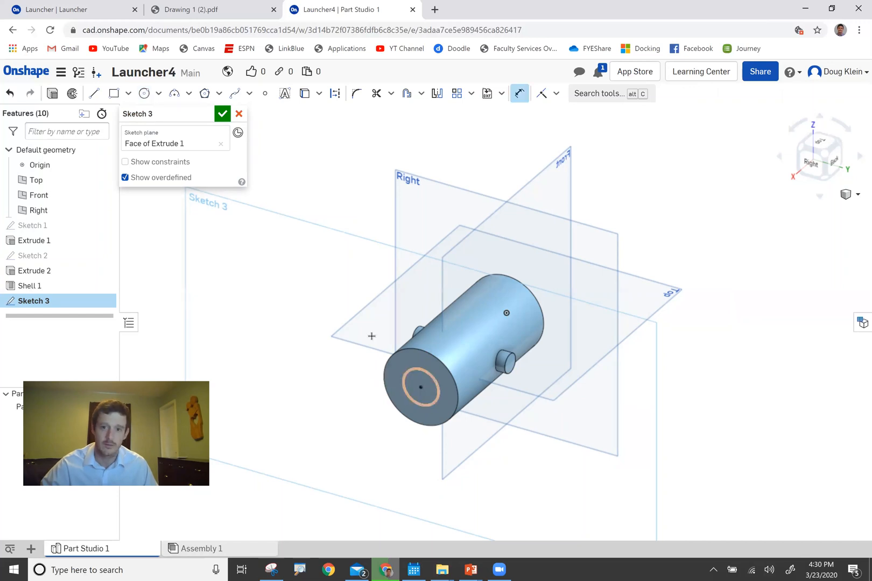
{"action": "left_click", "coordinate": [371, 326]}
{"action": "type", "text": ".5"}
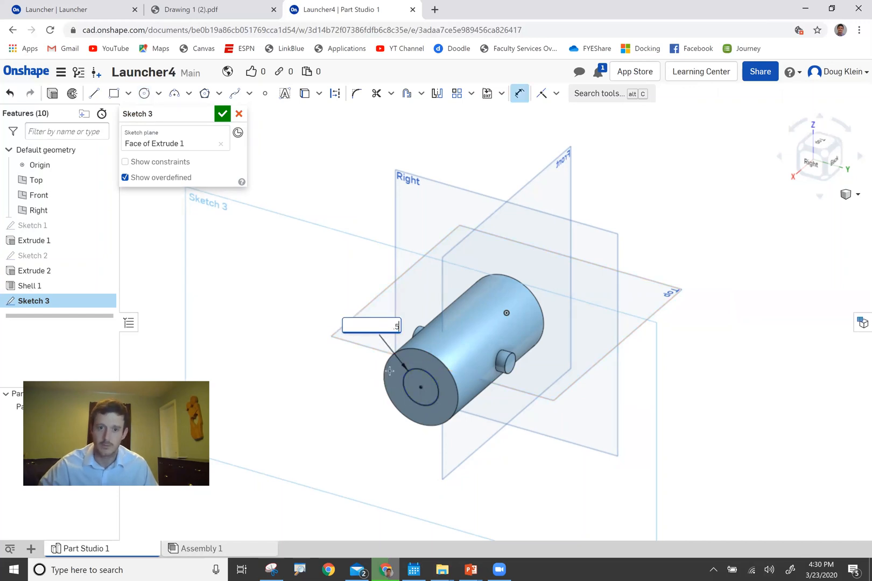
{"action": "key", "text": "Return"}
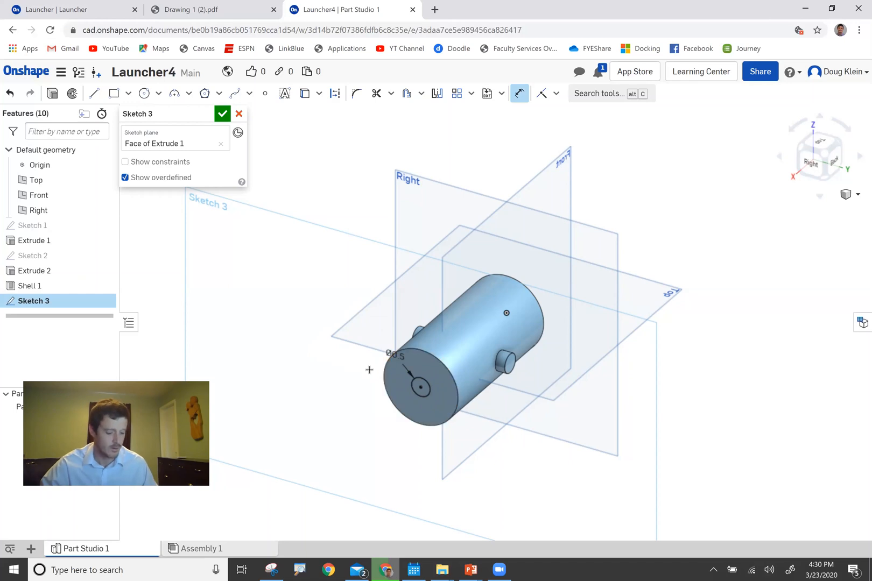
Step: Cut a hole in the closed end by extruding the 0.5 in circle as a Through all removal
{"action": "left_click", "coordinate": [423, 389]}
{"action": "key", "text": "shift+e"}
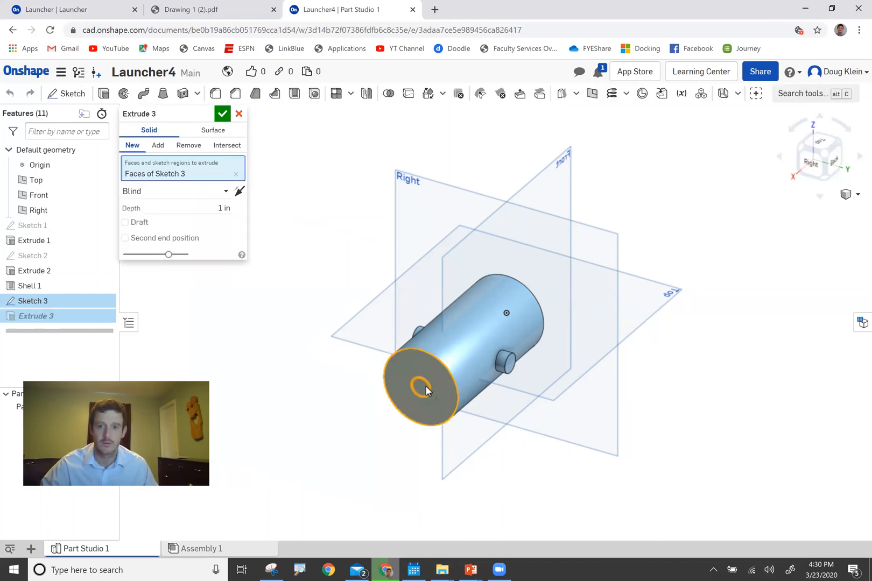
{"action": "left_click", "coordinate": [187, 147]}
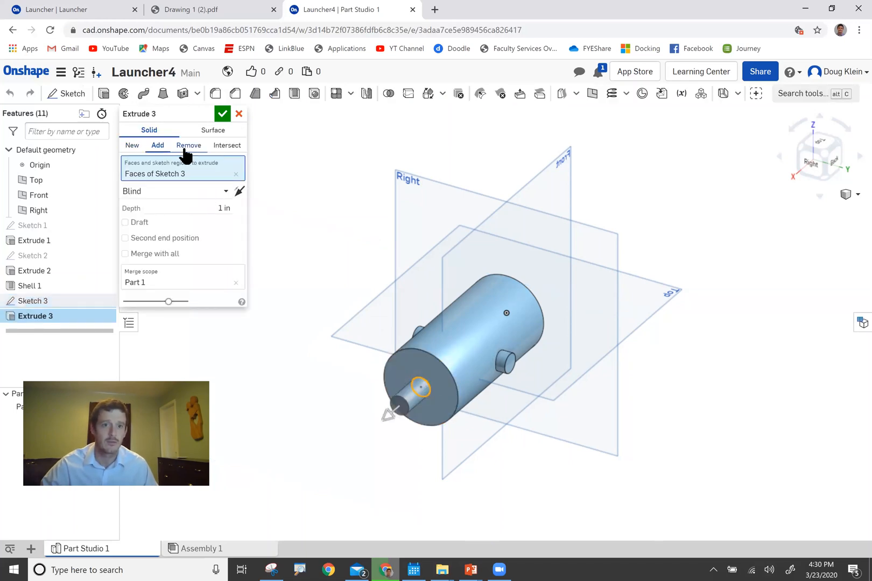
{"action": "left_click", "coordinate": [223, 192]}
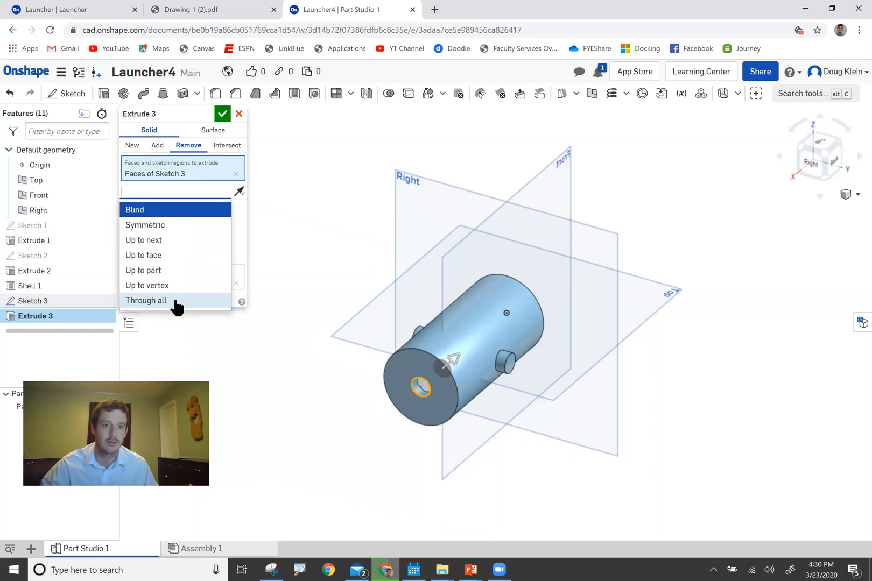
{"action": "left_click", "coordinate": [177, 302]}
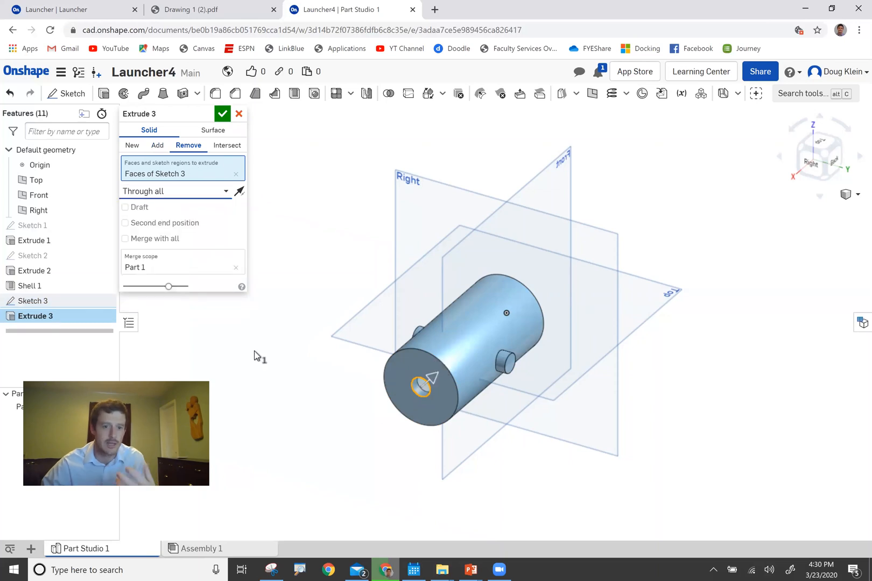
{"action": "left_click", "coordinate": [223, 113]}
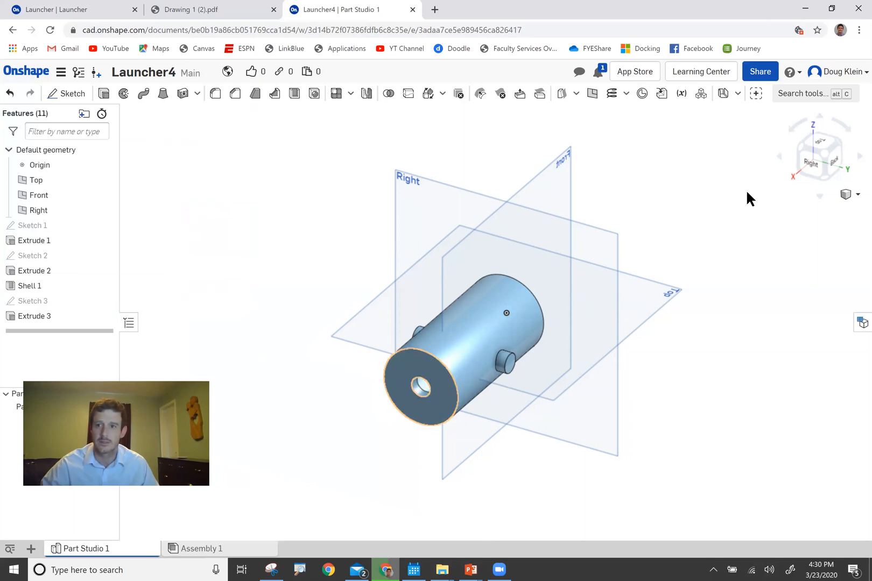
Step: Change the appearance of Part 1 to purple
{"action": "left_click", "coordinate": [801, 154]}
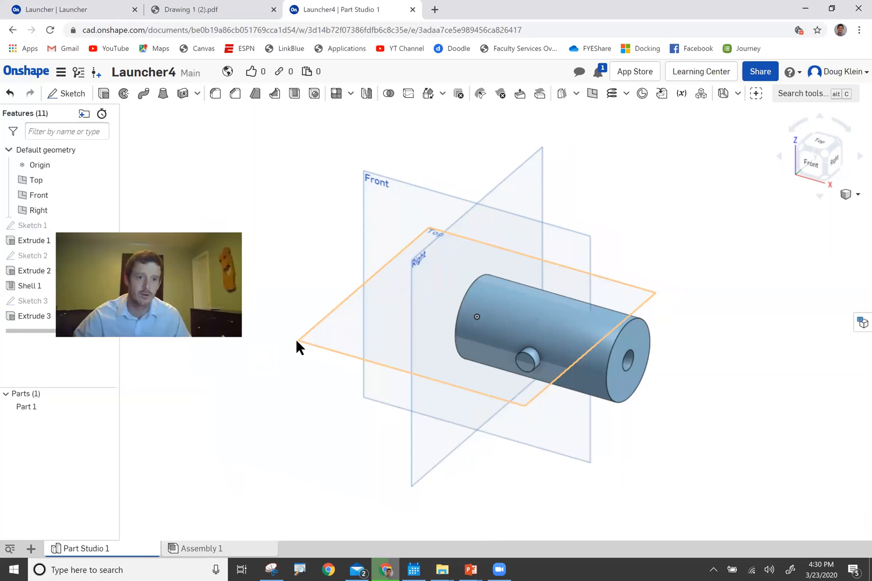
{"action": "right_click", "coordinate": [31, 409]}
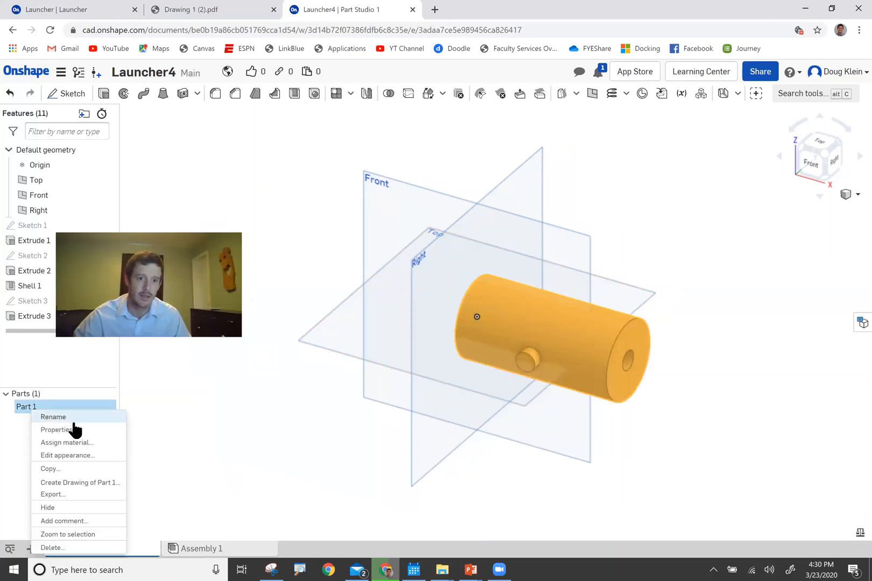
{"action": "left_click", "coordinate": [76, 455]}
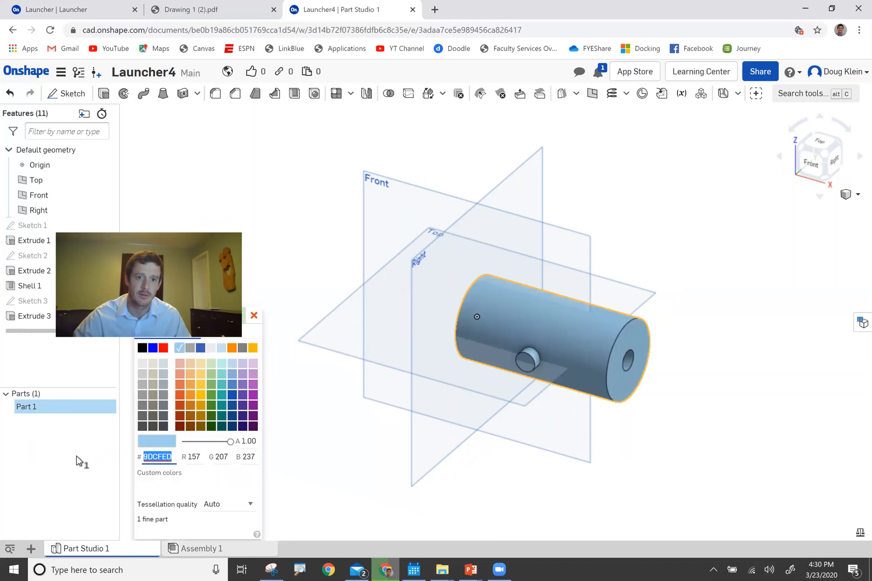
{"action": "left_click", "coordinate": [253, 395]}
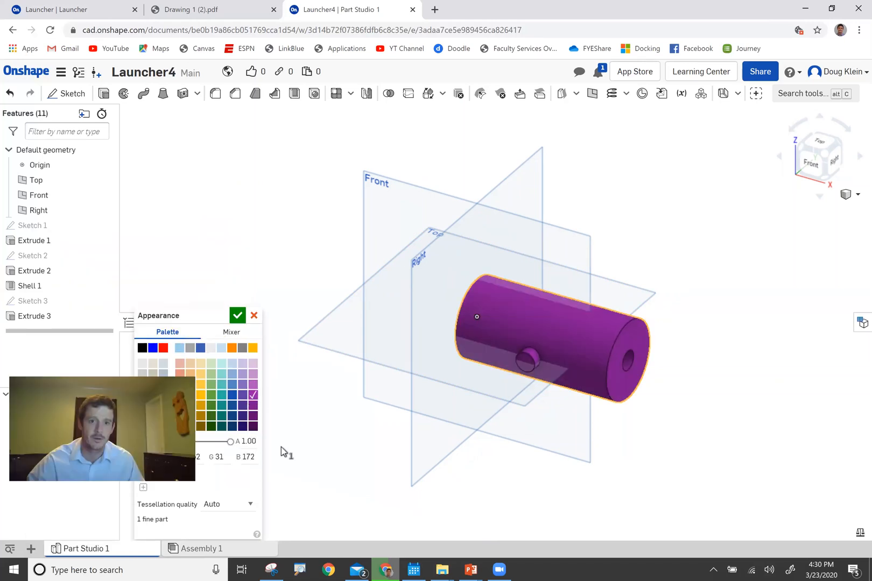
{"action": "left_click", "coordinate": [238, 315]}
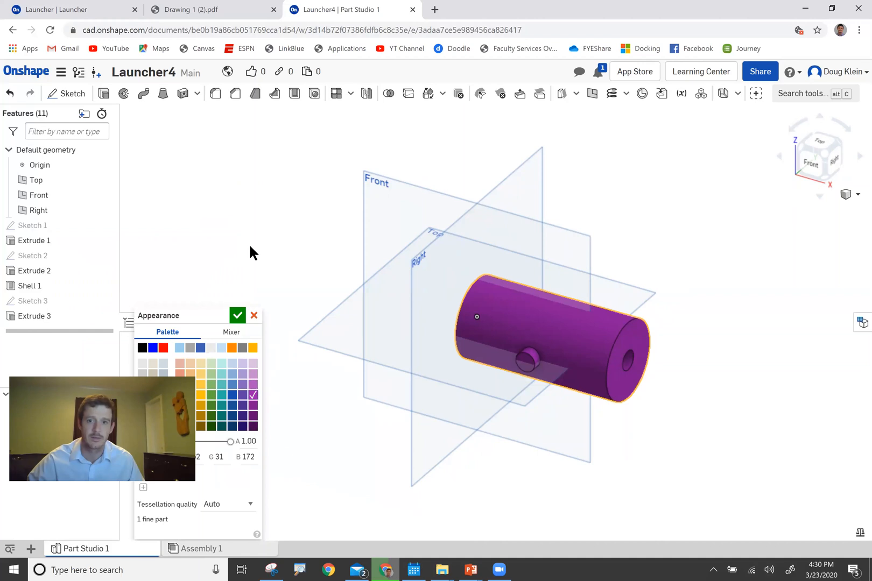
Step: View the tube's open end and check the lug above it in the Launcher Tube drawing
{"action": "left_click", "coordinate": [802, 148]}
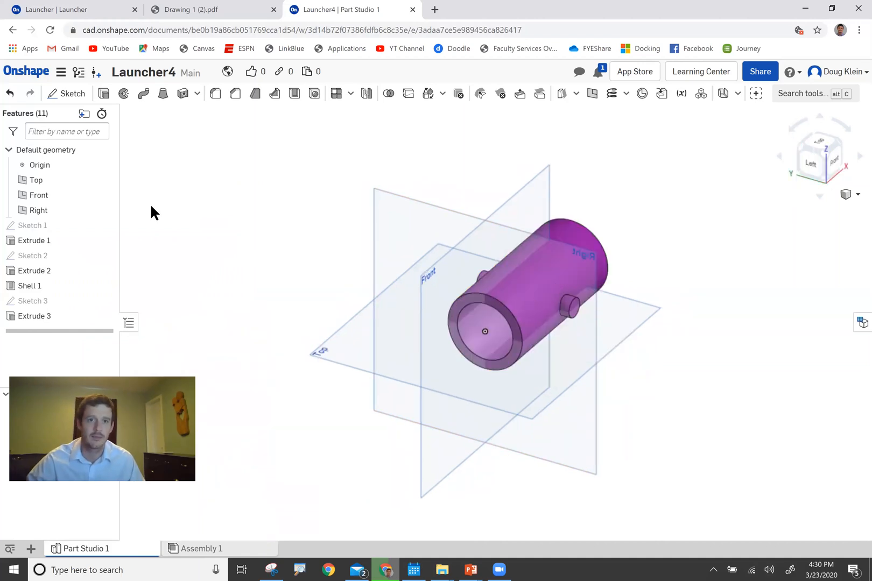
{"action": "left_click", "coordinate": [231, 10]}
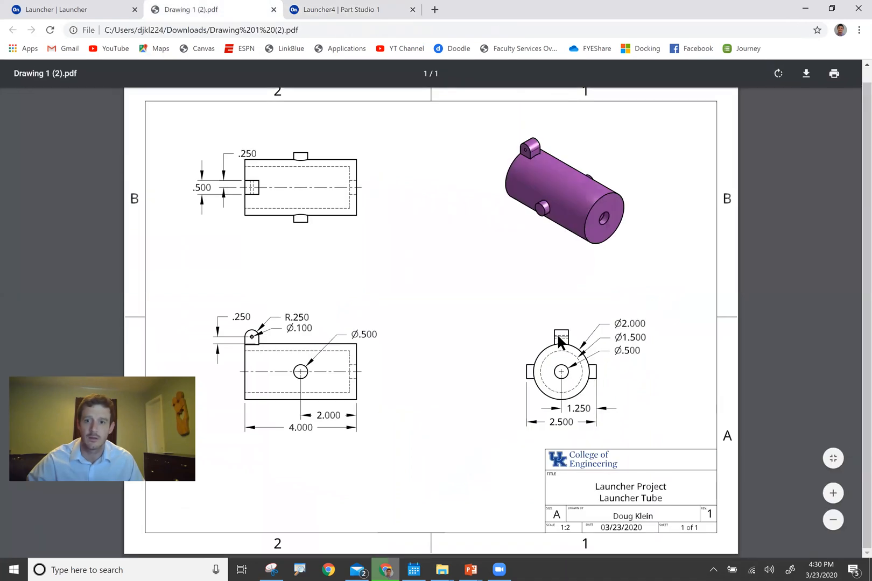
{"action": "left_click", "coordinate": [360, 9]}
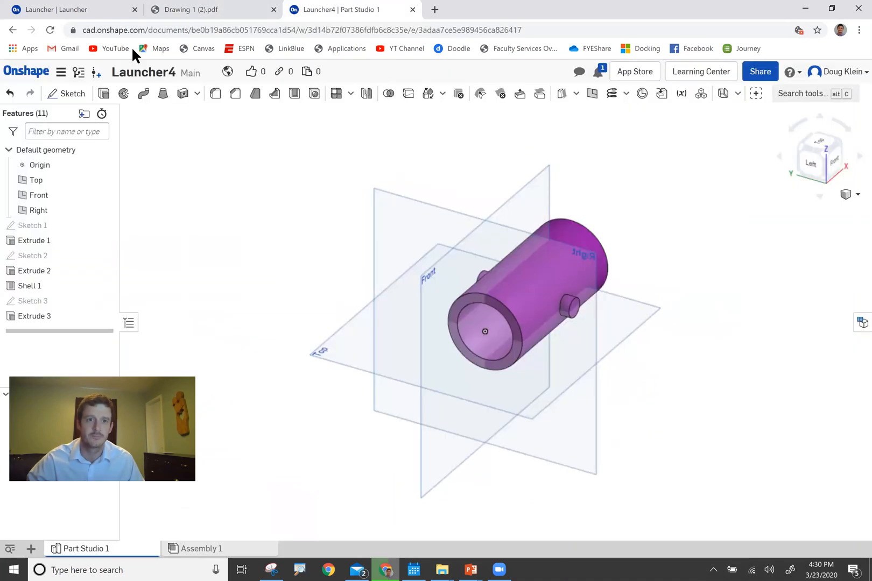
Step: Sketch a rectangle about 0.41 in wide and 0.65 in tall on the open end face, straddling the tube's top outer edge
{"action": "left_click", "coordinate": [60, 100]}
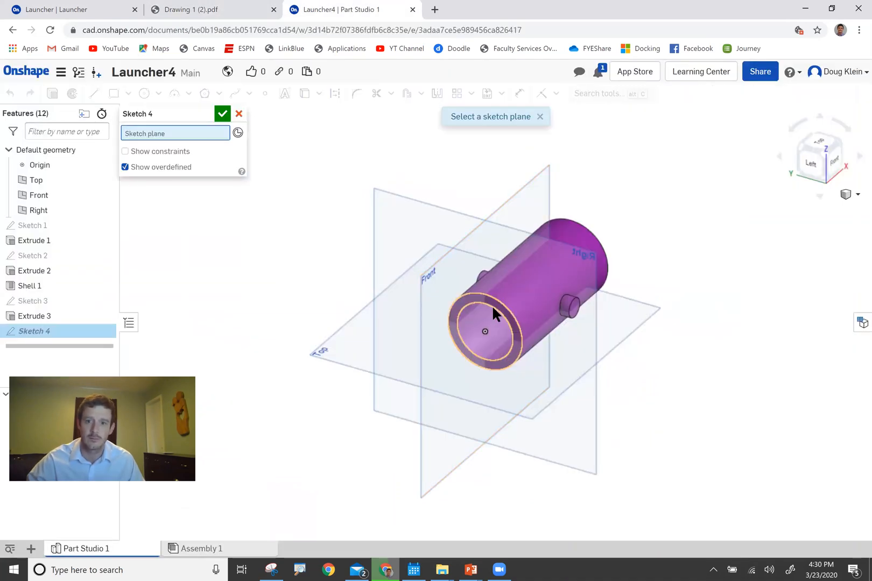
{"action": "left_click", "coordinate": [483, 323]}
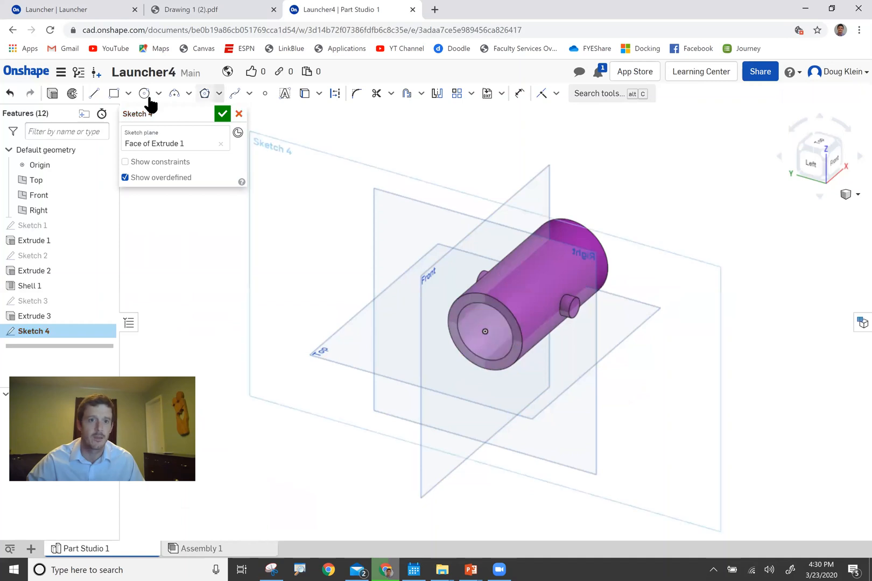
{"action": "left_click", "coordinate": [114, 93]}
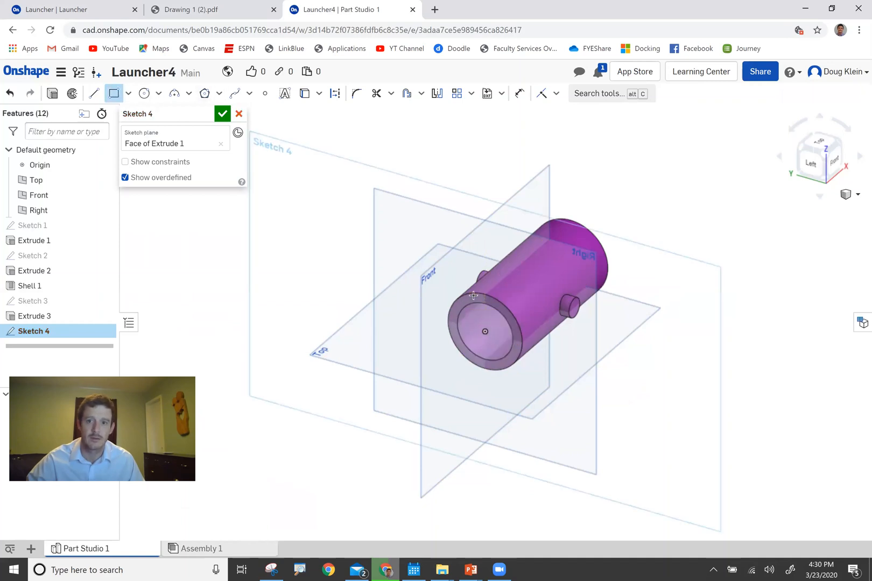
{"action": "left_click", "coordinate": [812, 166]}
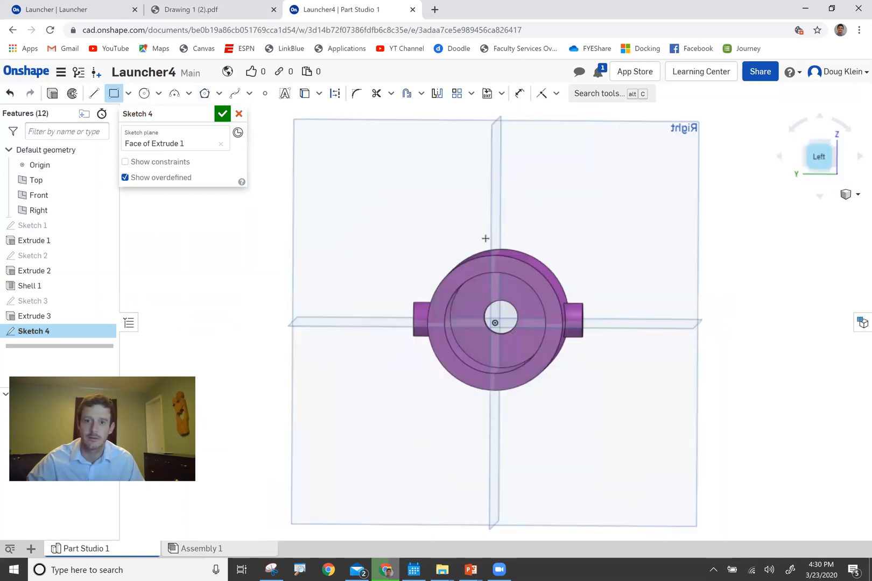
{"action": "scroll", "coordinate": [485, 238], "scroll_direction": "up", "scroll_amount": 5}
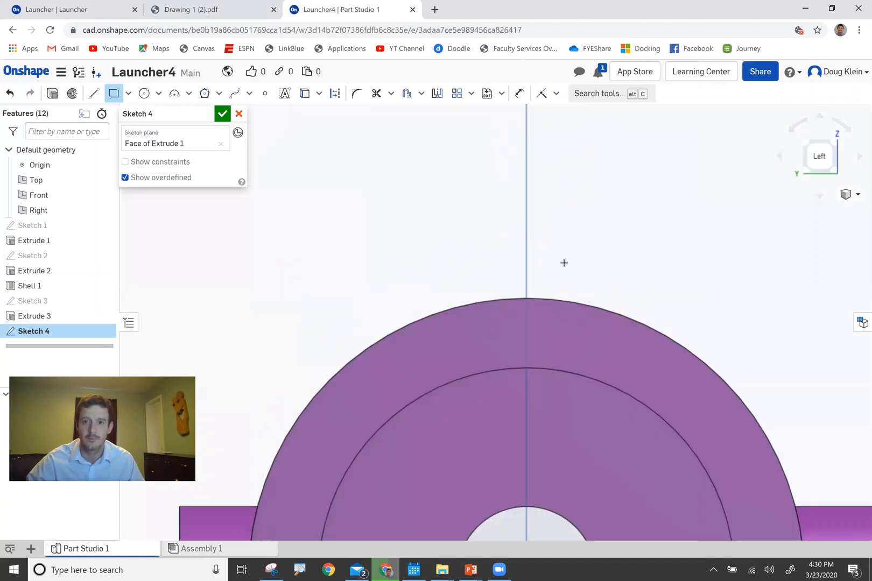
{"action": "left_click", "coordinate": [471, 328]}
{"action": "left_click", "coordinate": [594, 145]}
{"action": "scroll", "coordinate": [572, 213], "scroll_direction": "down", "scroll_amount": 4}
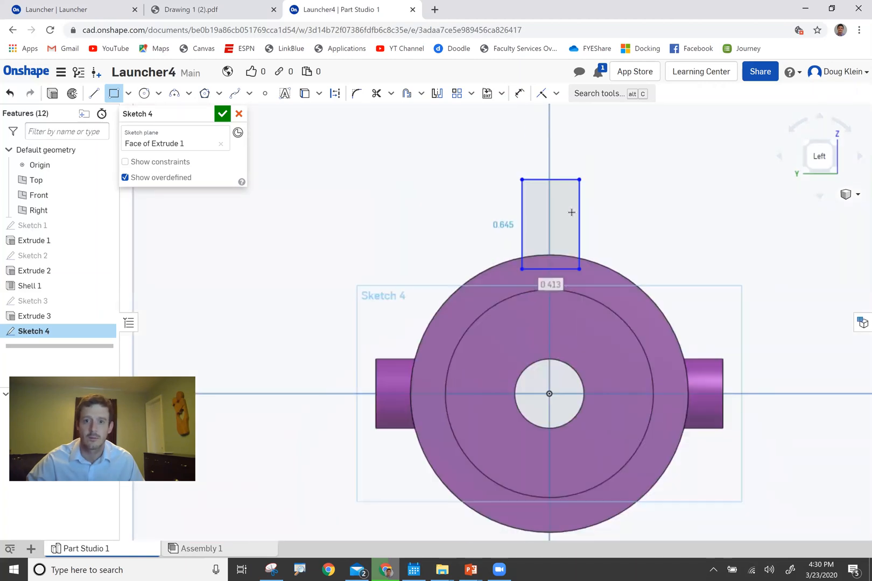
Step: Dimension the rectangle's width to 0.5 in and the distance from its side edge to the vertical centre plane to 0.25 in
{"action": "key", "text": "u"}
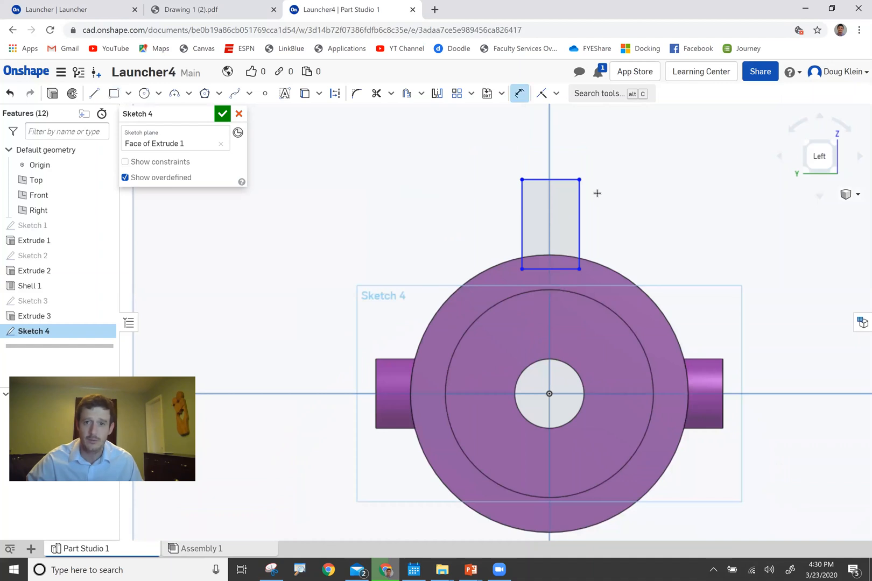
{"action": "left_click", "coordinate": [528, 135]}
{"action": "type", "text": "5"}
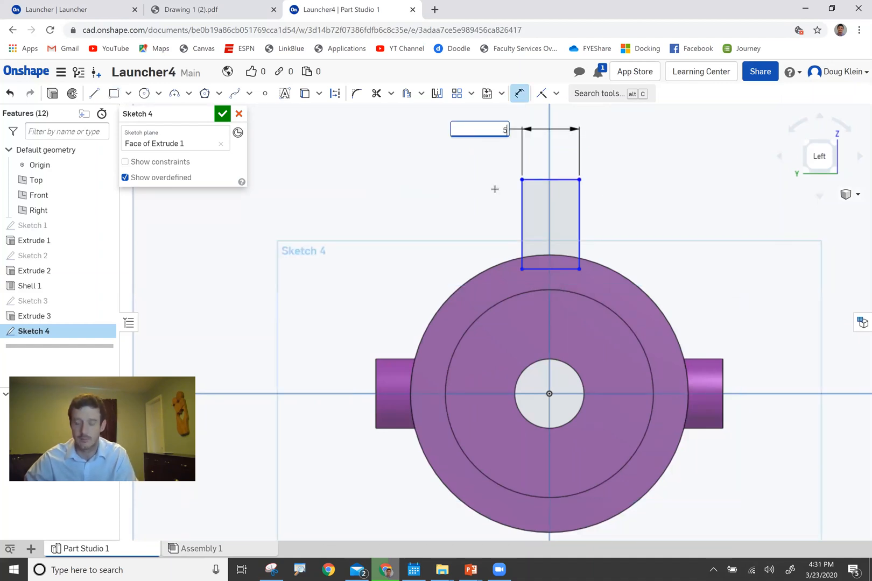
{"action": "key", "text": "Return"}
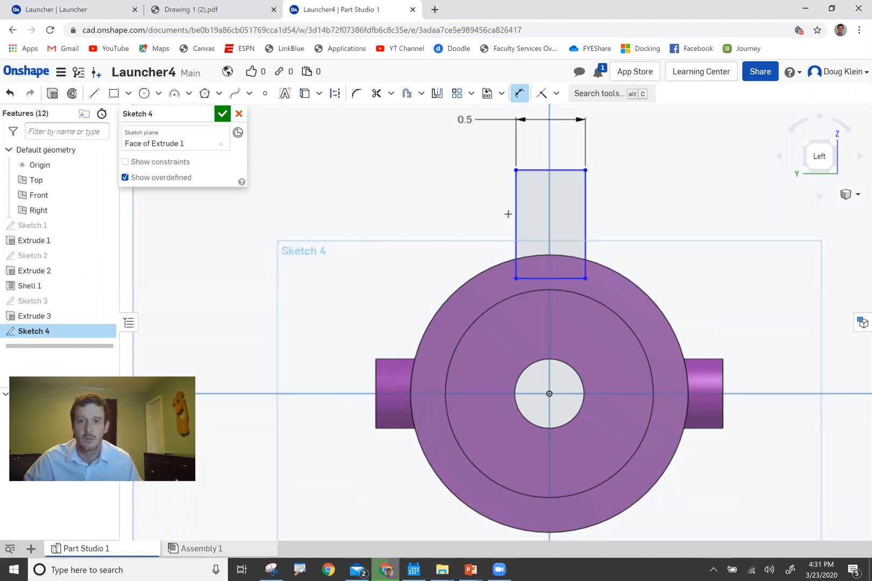
{"action": "left_click", "coordinate": [549, 142]}
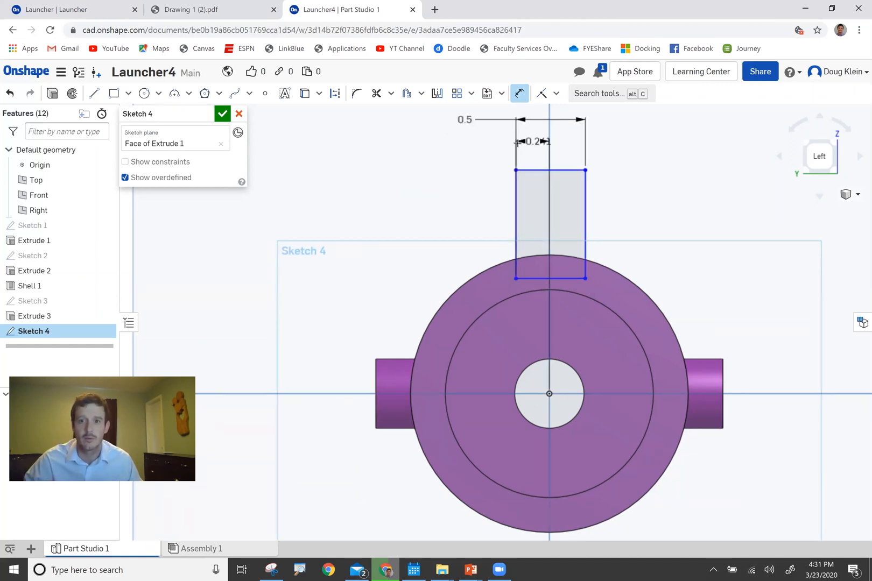
{"action": "left_click", "coordinate": [492, 160]}
{"action": "type", "text": ".2"}
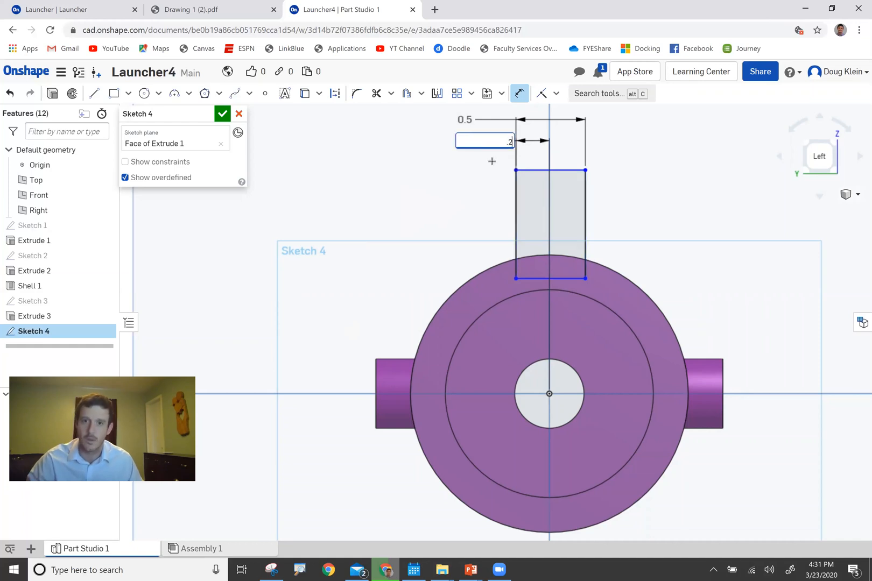
{"action": "type", "text": "5"}
{"action": "key", "text": "Return"}
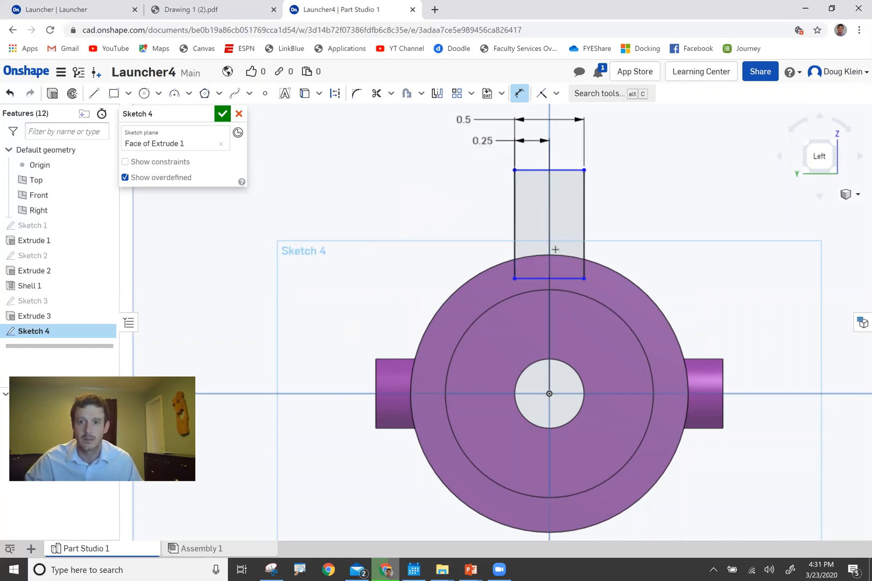
Step: Dimension the rectangle's upper edge 0.5 in above the tube's outer circle and its lower edge 0.1 in below the circle's highest point
{"action": "left_click", "coordinate": [567, 255]}
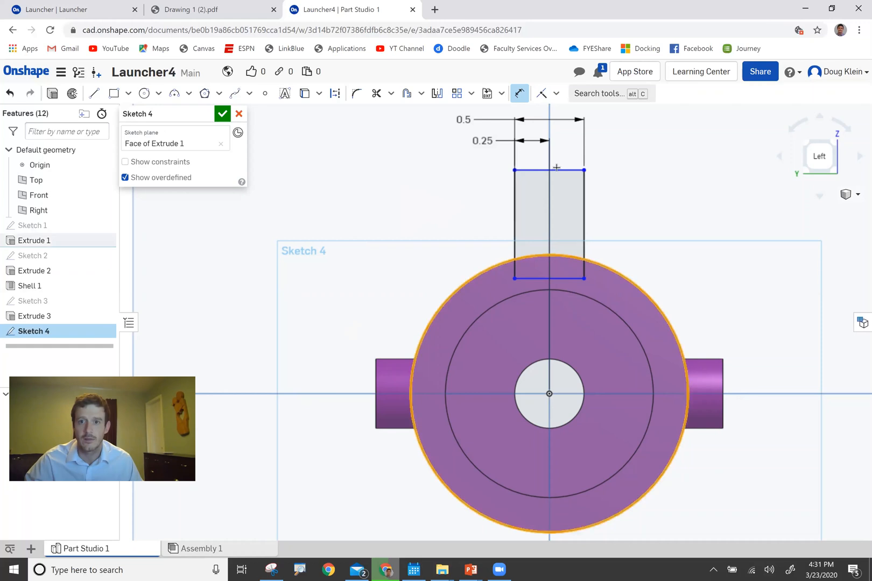
{"action": "left_click", "coordinate": [648, 199]}
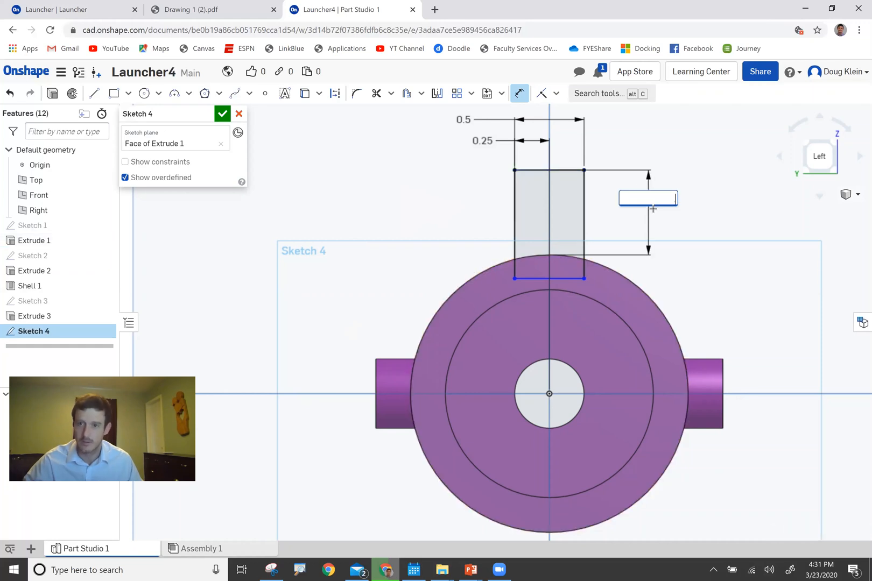
{"action": "type", "text": ".5"}
{"action": "key", "text": "Return"}
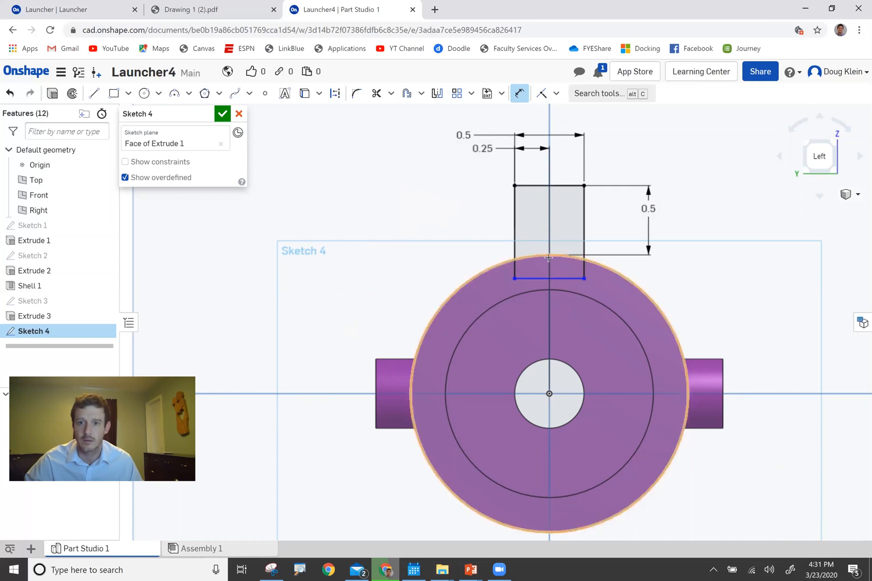
{"action": "left_click", "coordinate": [561, 272]}
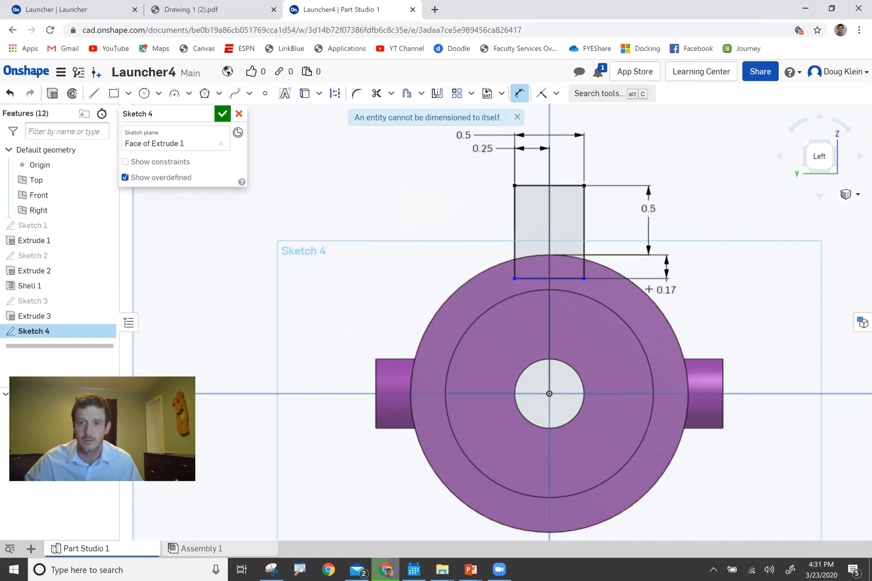
{"action": "left_click", "coordinate": [649, 290]}
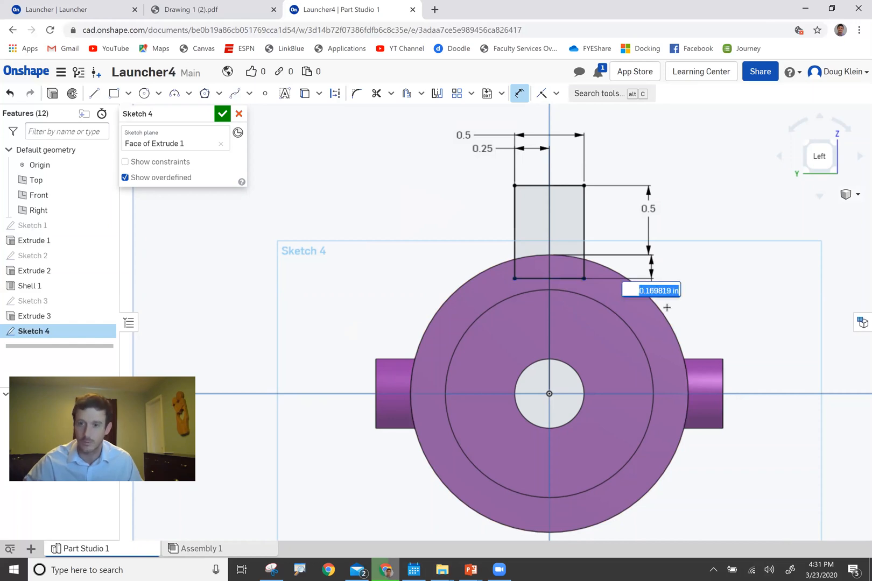
{"action": "type", "text": "0.1"}
{"action": "key", "text": "Return"}
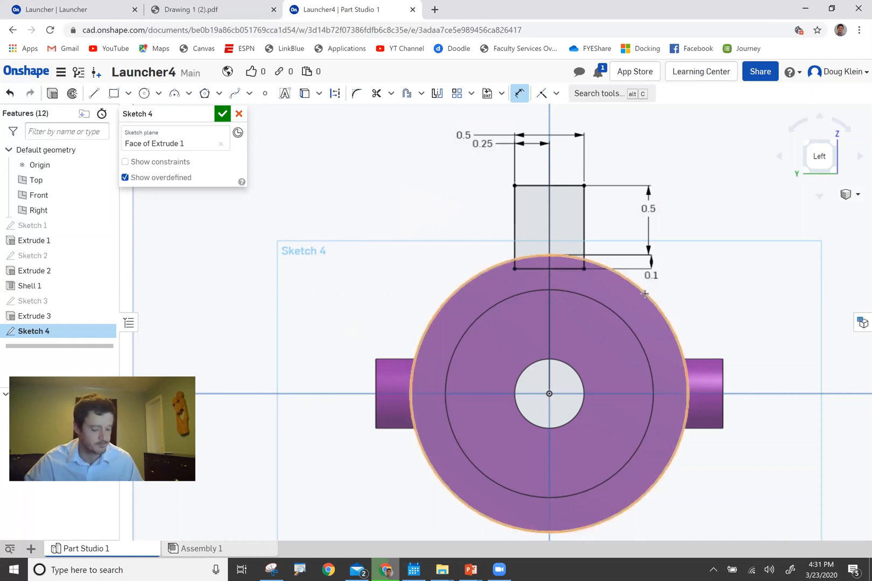
Step: Extrude the rectangle 0.5 in back along the tube, adding it to Part 1 as a lug
{"action": "key", "text": "shift+e"}
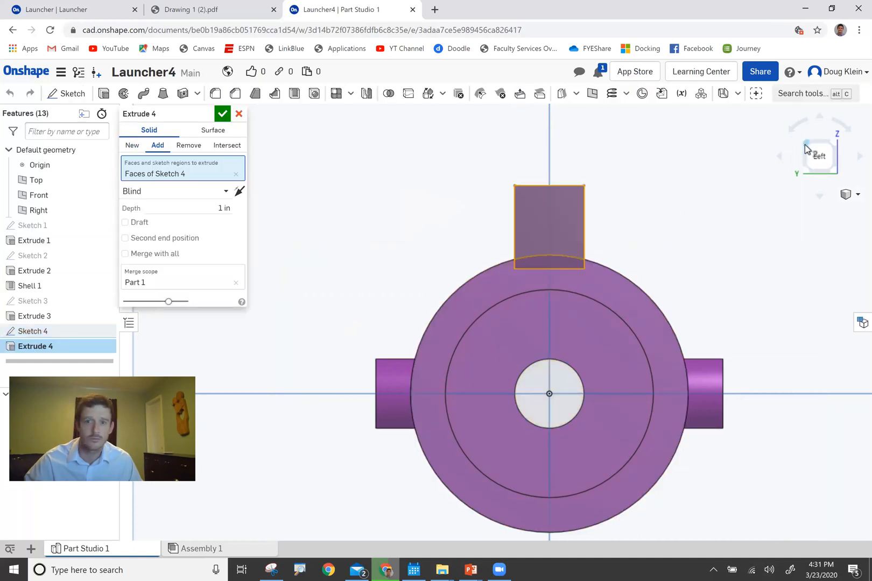
{"action": "right_click_drag", "start_coordinate": [749, 179], "coordinate": [586, 326]}
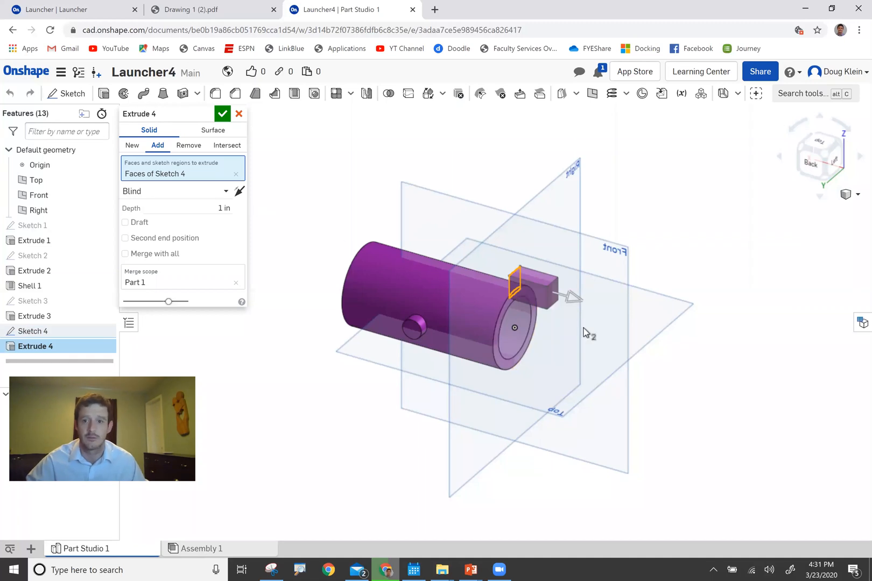
{"action": "left_click", "coordinate": [214, 205]}
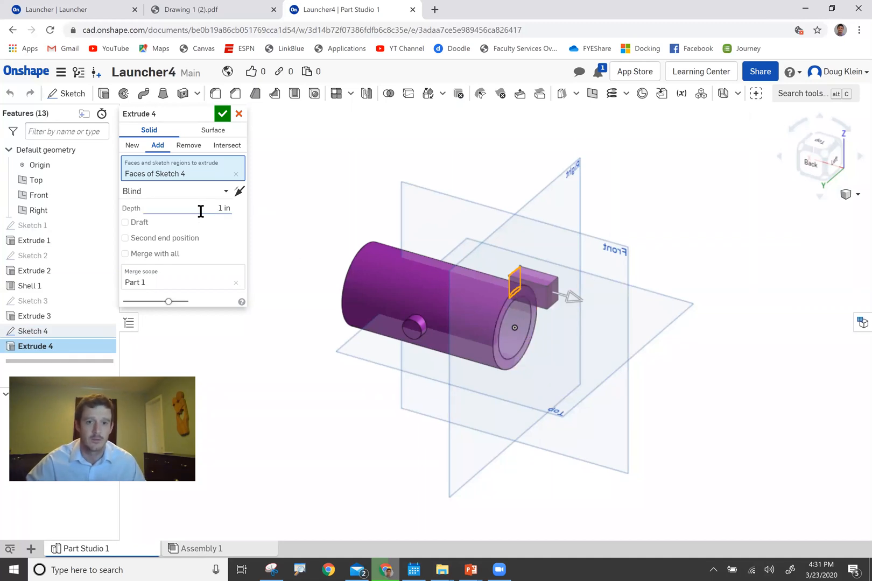
{"action": "type", "text": ".5"}
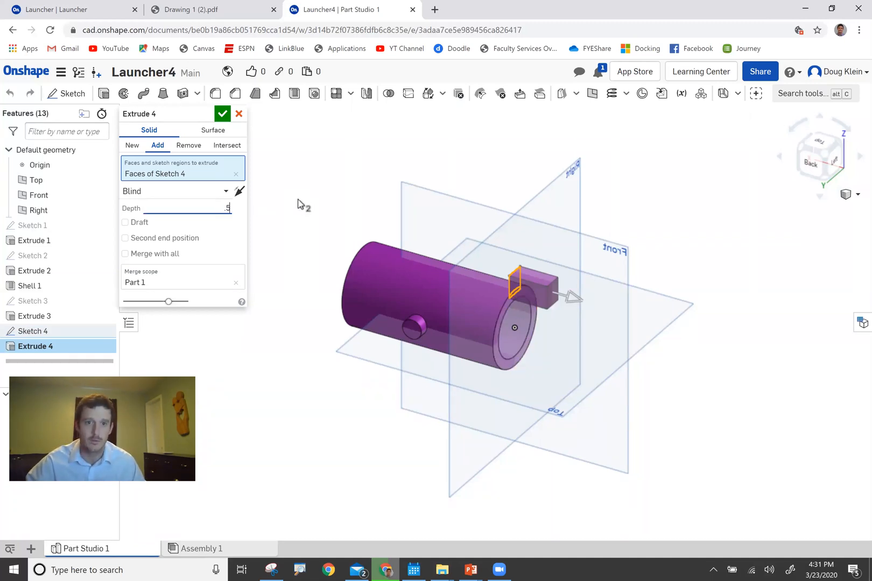
{"action": "left_click", "coordinate": [237, 191]}
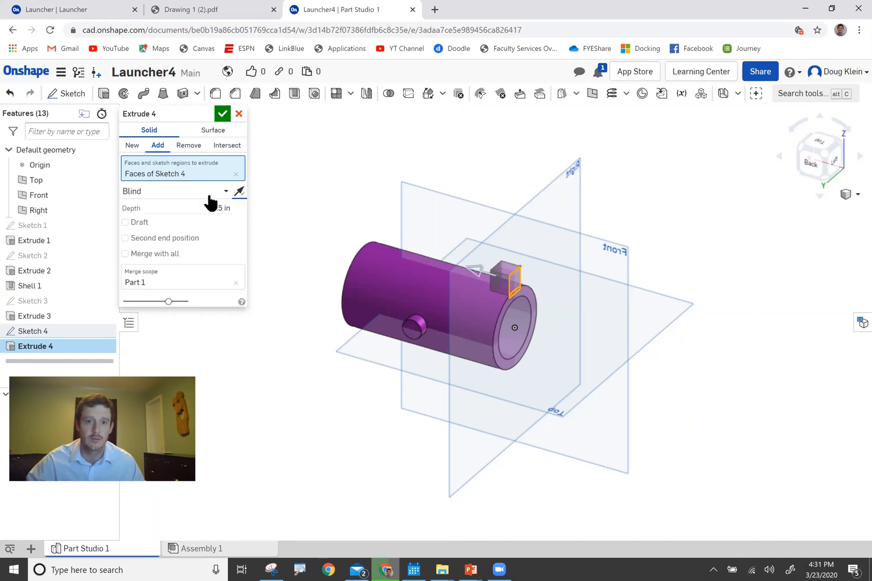
{"action": "left_click", "coordinate": [222, 113]}
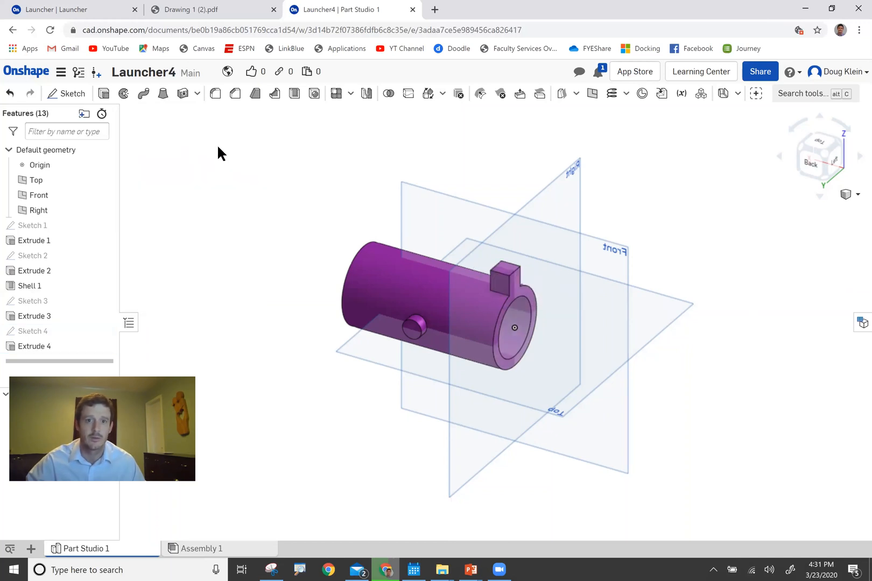
Step: Fillet the lug's two upper edges that run across the tube with a 0.25 in radius
{"action": "left_click", "coordinate": [216, 94]}
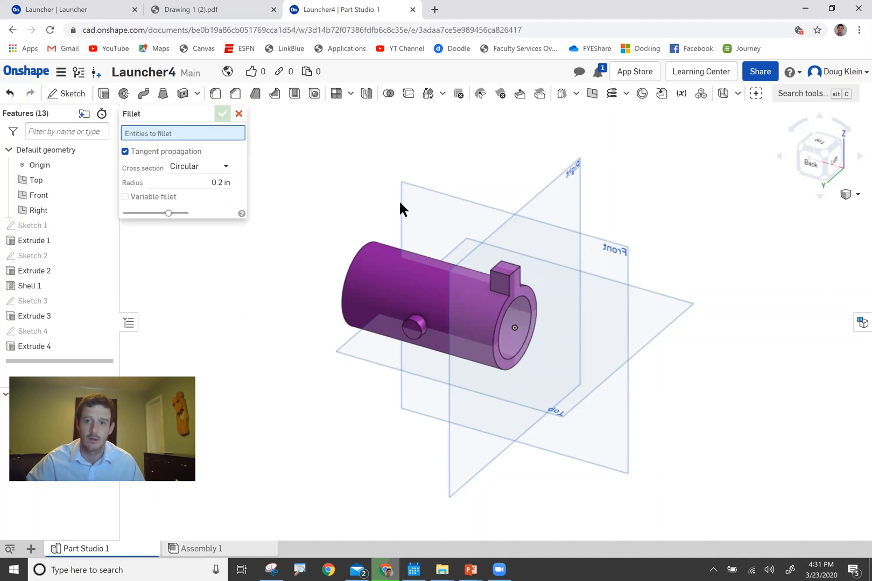
{"action": "scroll", "coordinate": [501, 262], "scroll_direction": "up", "scroll_amount": 10}
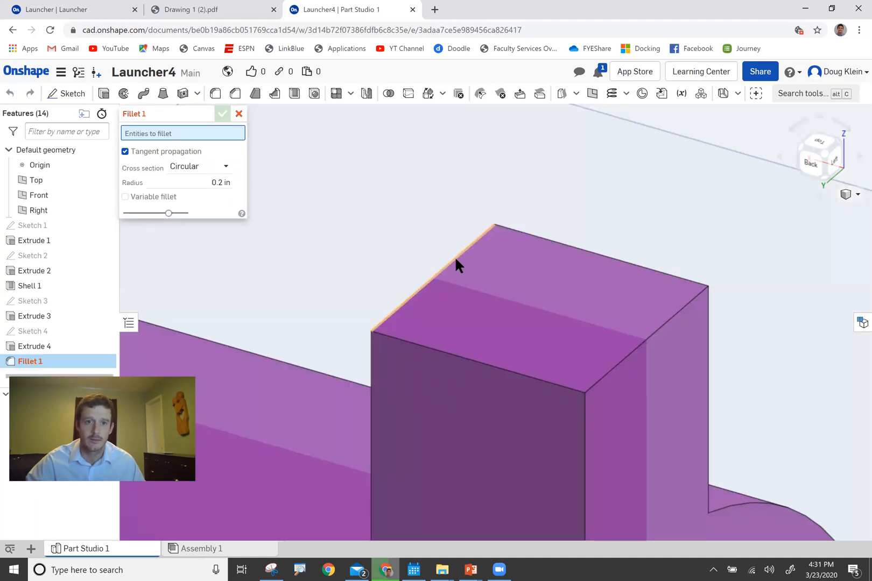
{"action": "left_click", "coordinate": [206, 182]}
{"action": "type", "text": ".25"}
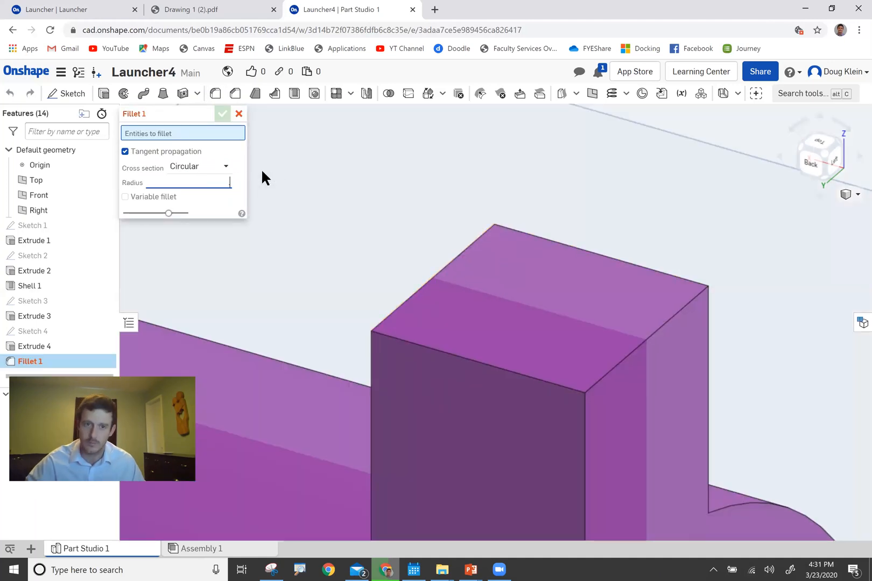
{"action": "left_click", "coordinate": [422, 287]}
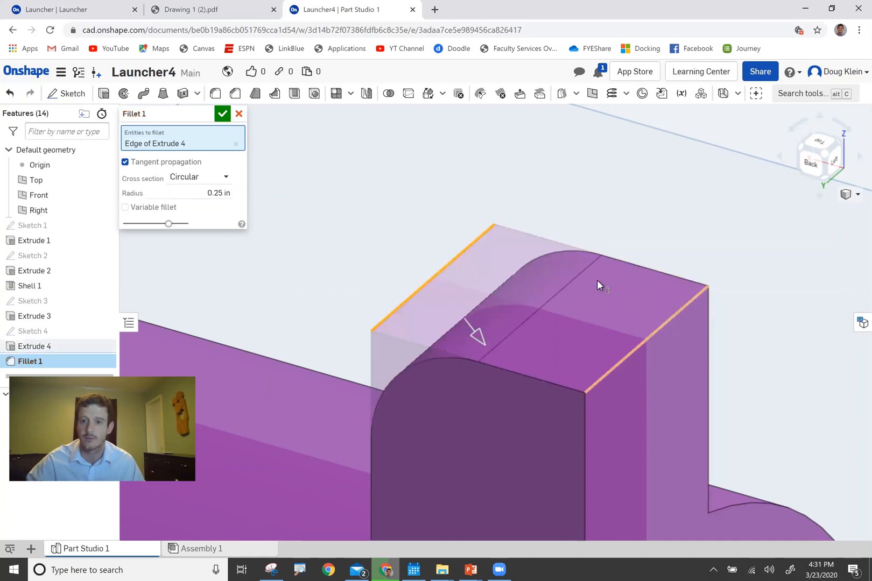
{"action": "left_click", "coordinate": [641, 345]}
{"action": "scroll", "coordinate": [604, 252], "scroll_direction": "up", "scroll_amount": 1}
{"action": "scroll", "coordinate": [604, 254], "scroll_direction": "down", "scroll_amount": 4}
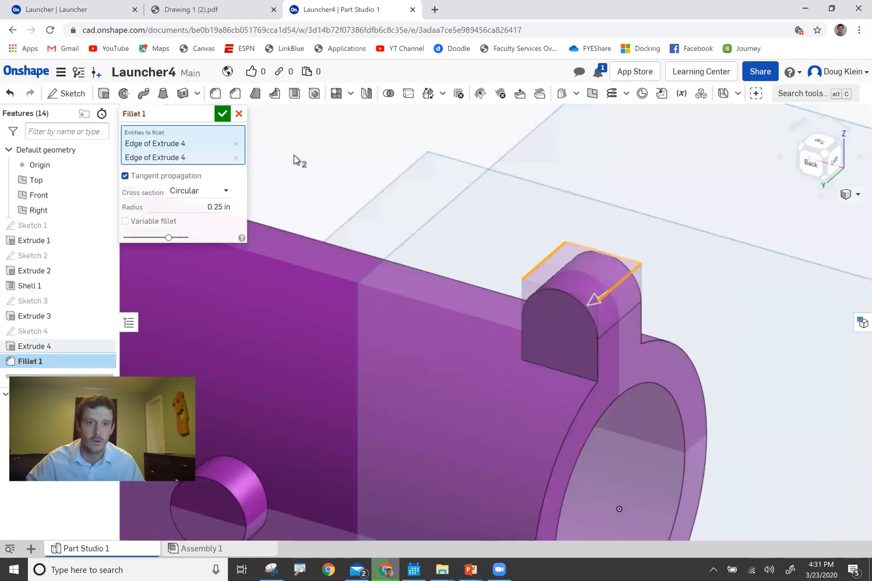
{"action": "left_click", "coordinate": [222, 114]}
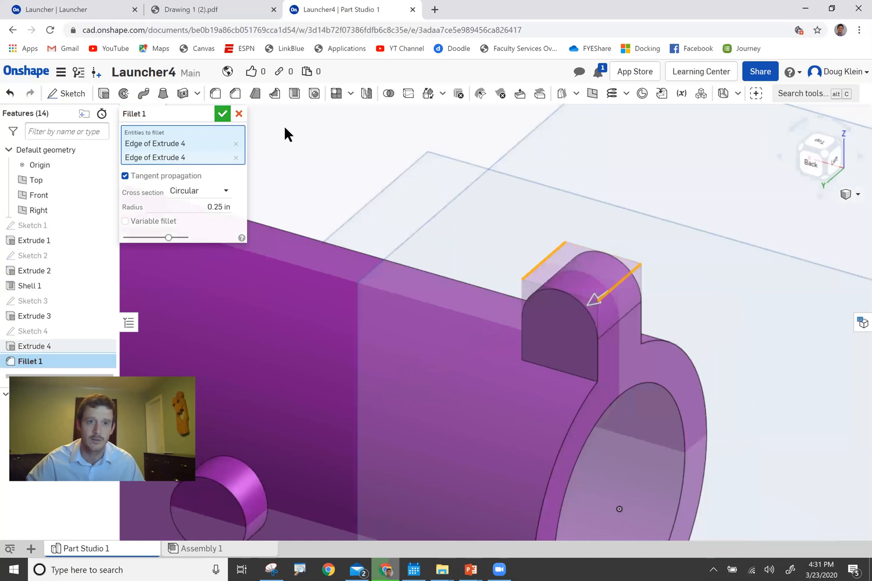
Step: Sketch a circle on the lug's round-topped side face, centred on the arc of its rounded top
{"action": "left_click", "coordinate": [68, 94]}
{"action": "left_click", "coordinate": [565, 324]}
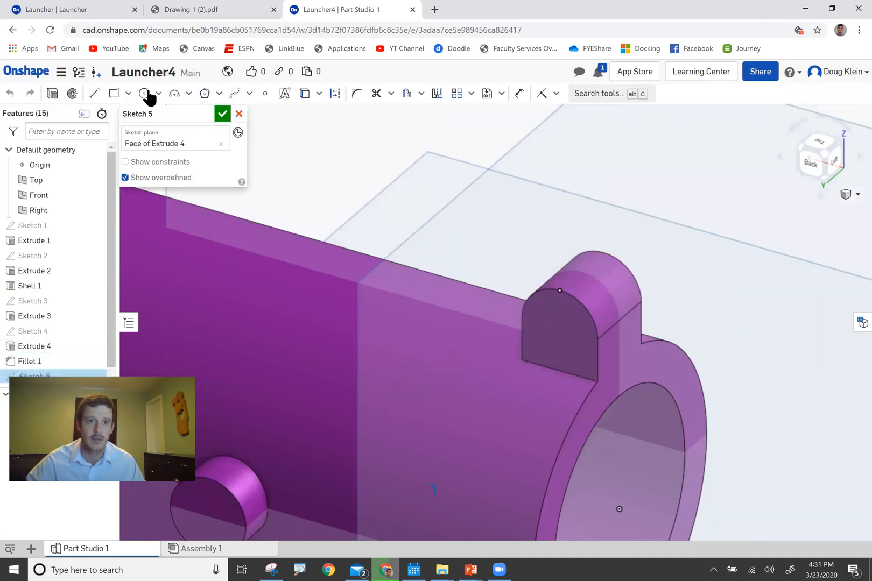
{"action": "left_click", "coordinate": [145, 93]}
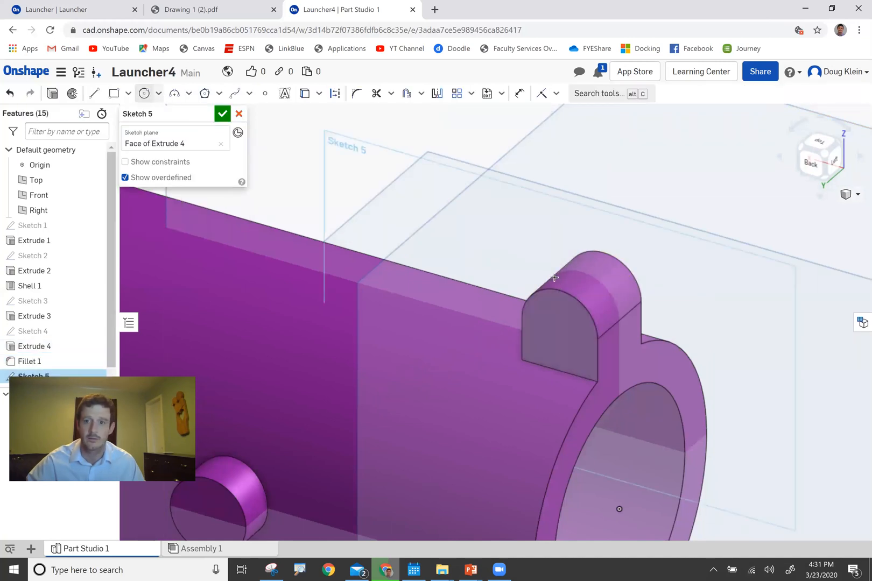
{"action": "left_click", "coordinate": [560, 328]}
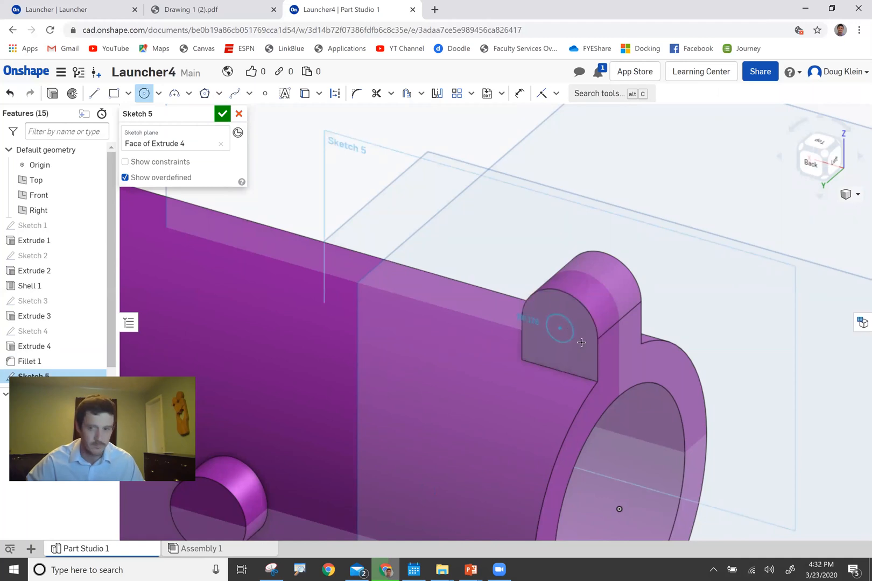
{"action": "key", "text": "d"}
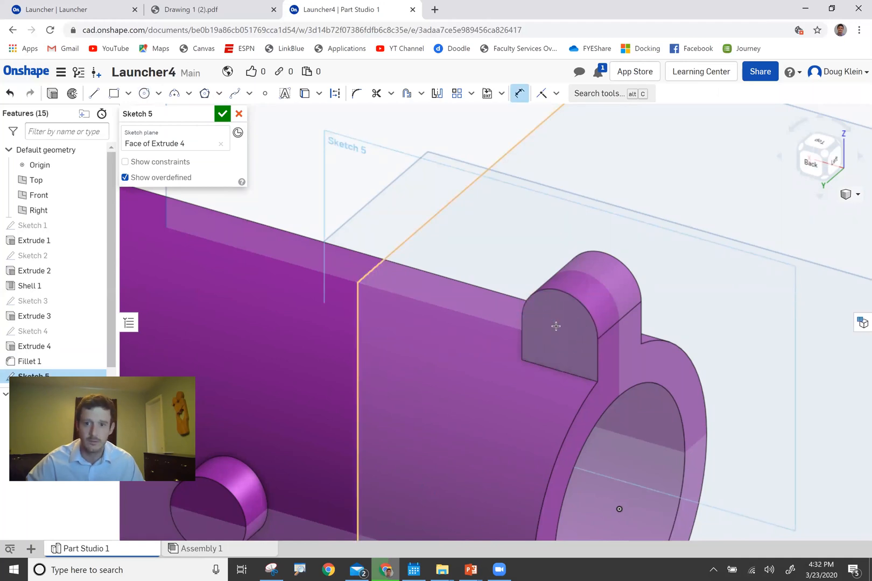
{"action": "left_click", "coordinate": [145, 93]}
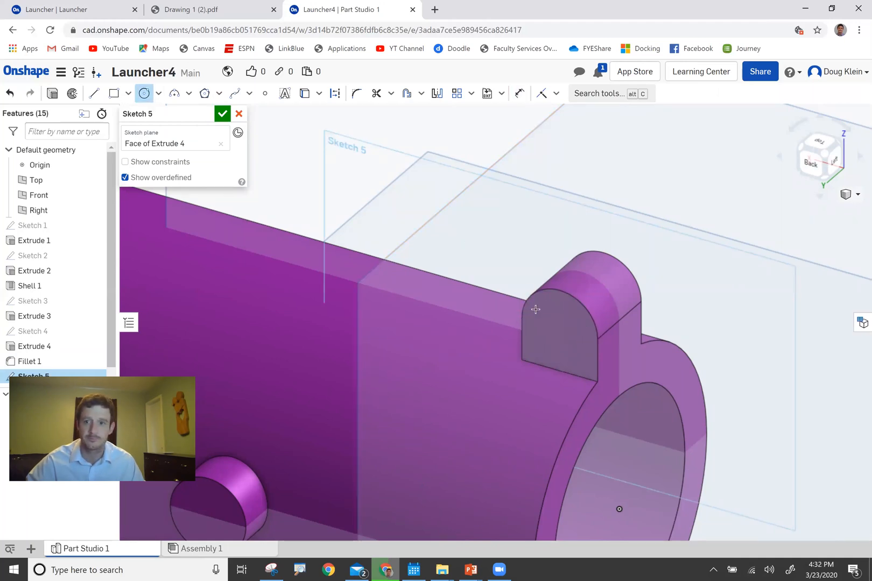
{"action": "left_click", "coordinate": [560, 328]}
{"action": "left_click", "coordinate": [575, 324]}
Step: Dimension the circle's diameter to 0.1 in and finish the sketch
{"action": "key", "text": "d"}
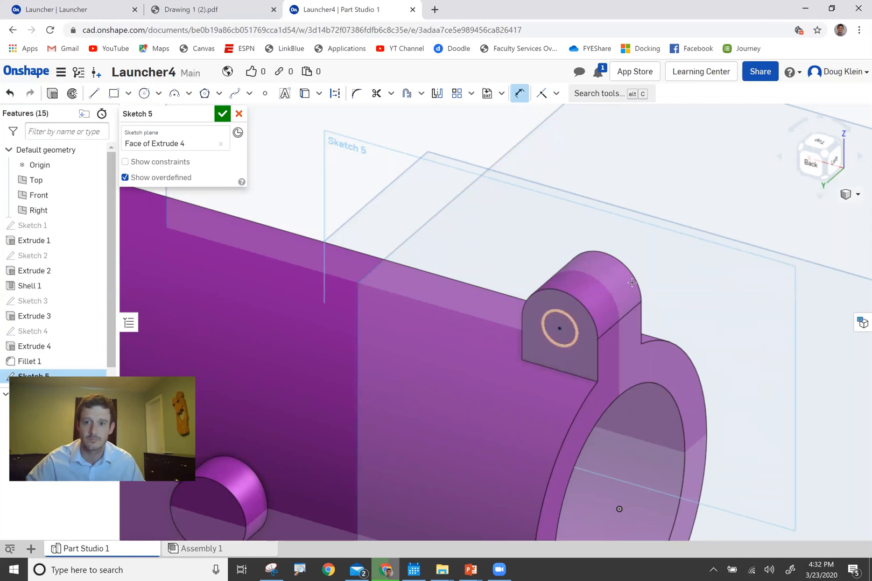
{"action": "left_click", "coordinate": [674, 264]}
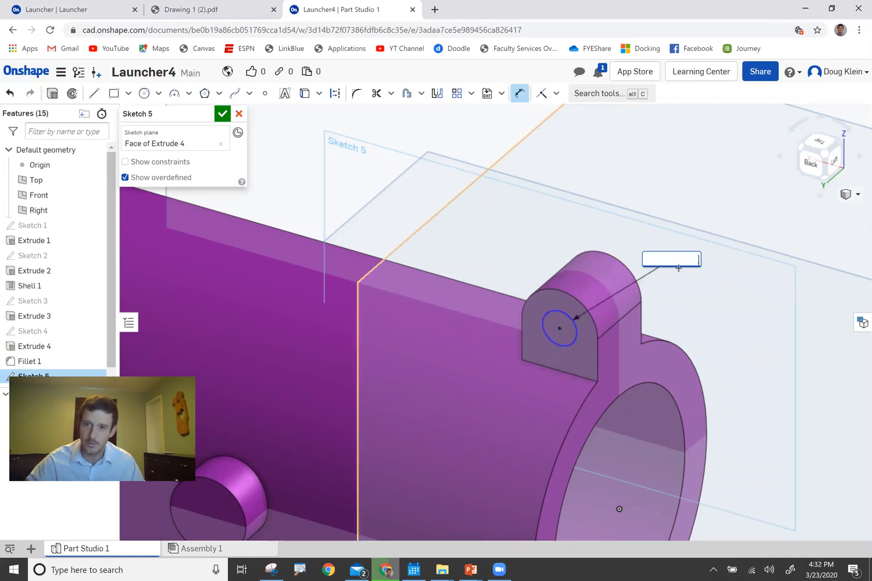
{"action": "type", "text": "0.1"}
{"action": "key", "text": "Return"}
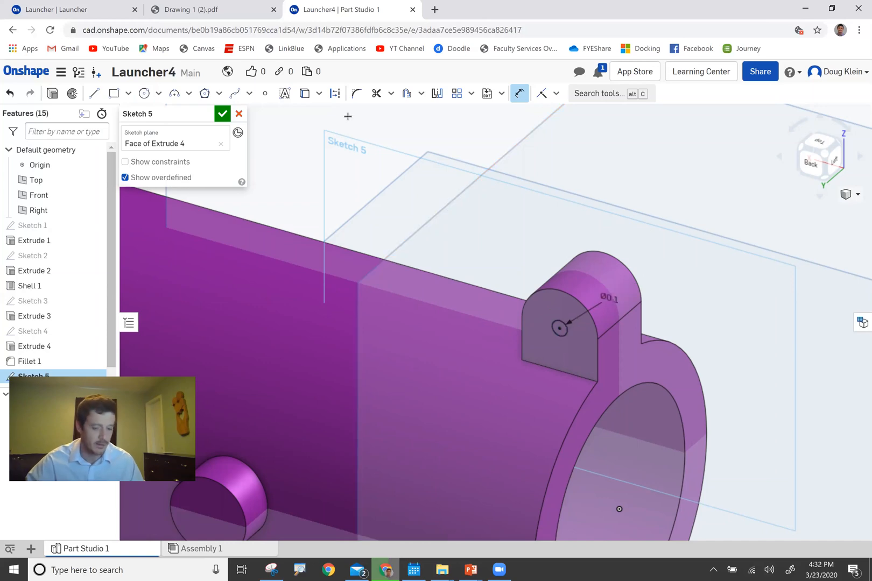
{"action": "key", "text": "Return"}
Step: Cut the circle through all of the lug with a Remove extrusion, then check the hole from both ends of the tube
{"action": "key", "text": "shift+e"}
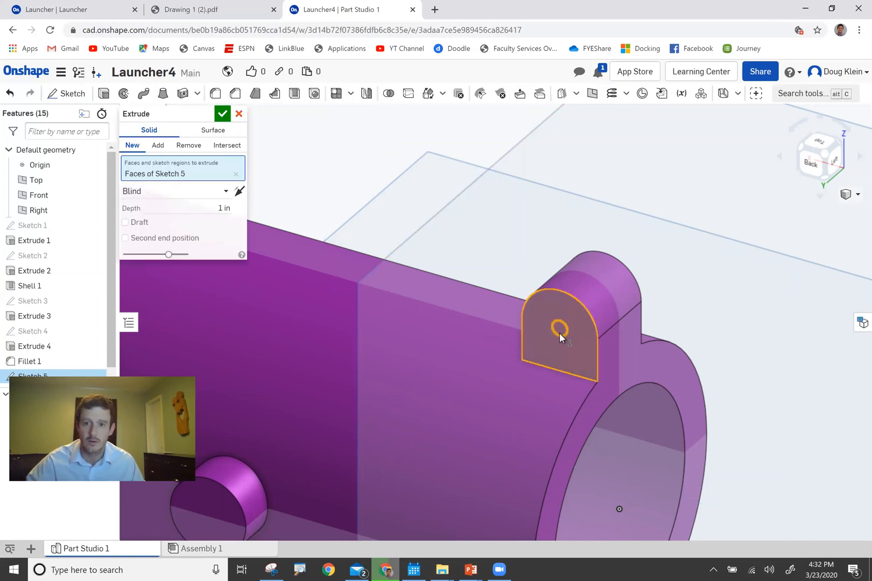
{"action": "scroll", "coordinate": [563, 328], "scroll_direction": "up", "scroll_amount": 5}
{"action": "scroll", "coordinate": [524, 327], "scroll_direction": "down", "scroll_amount": 4}
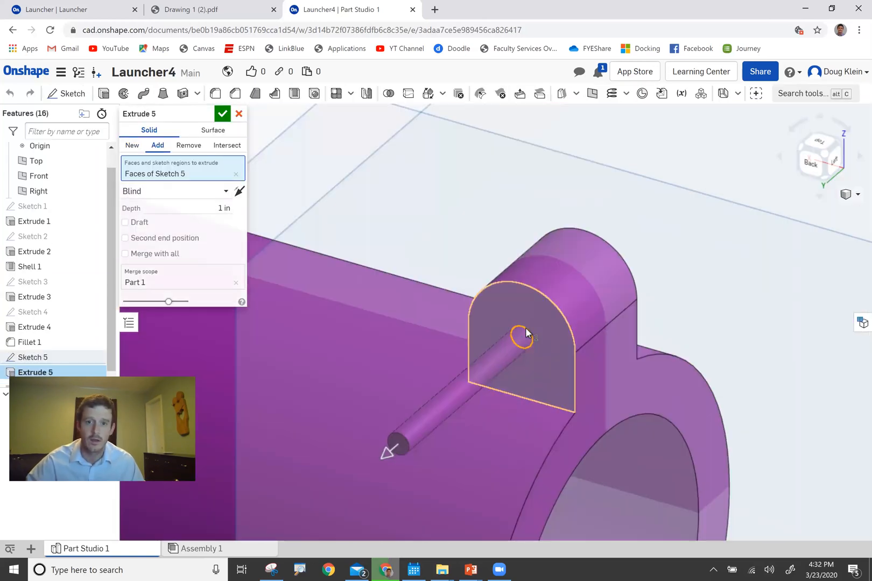
{"action": "left_click", "coordinate": [183, 146]}
{"action": "left_click", "coordinate": [222, 192]}
{"action": "left_click", "coordinate": [181, 306]}
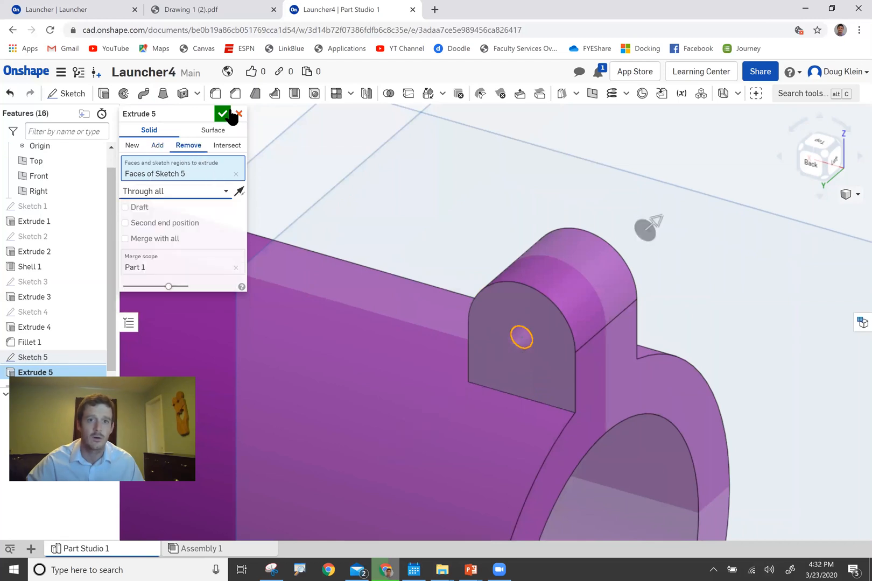
{"action": "left_click", "coordinate": [223, 113]}
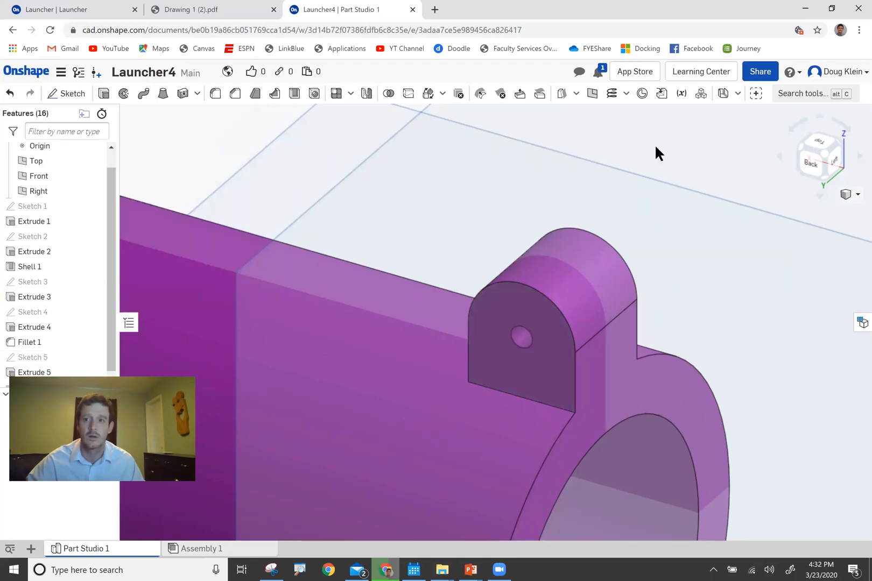
{"action": "left_click", "coordinate": [798, 145]}
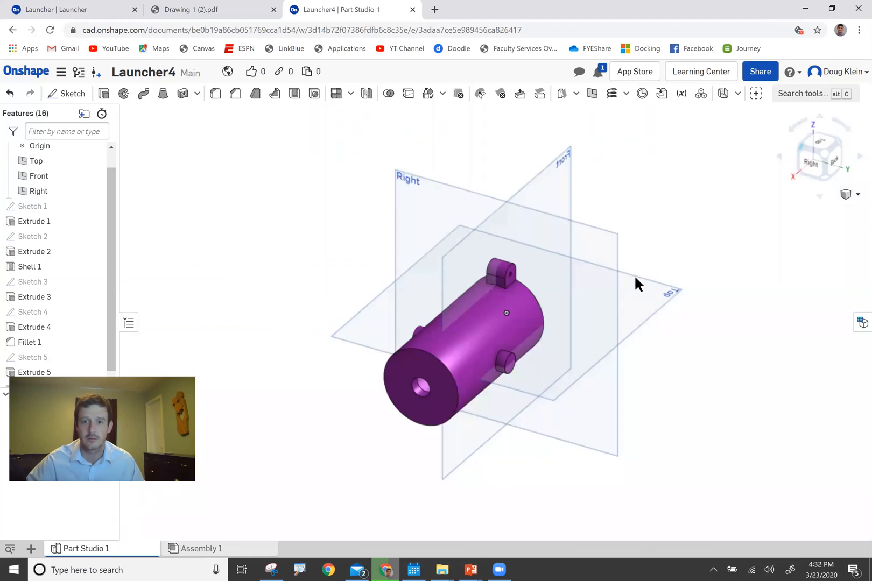
{"action": "left_click", "coordinate": [840, 142]}
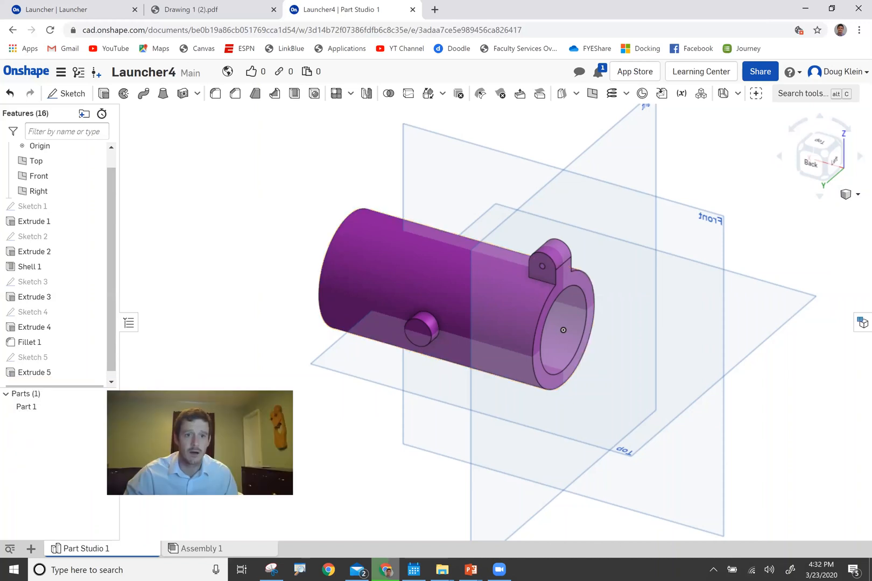
Step: Edit the side pegs' extrusion, Extrude 2, and set its symmetric depth to 3 in
{"action": "right_click", "coordinate": [34, 253]}
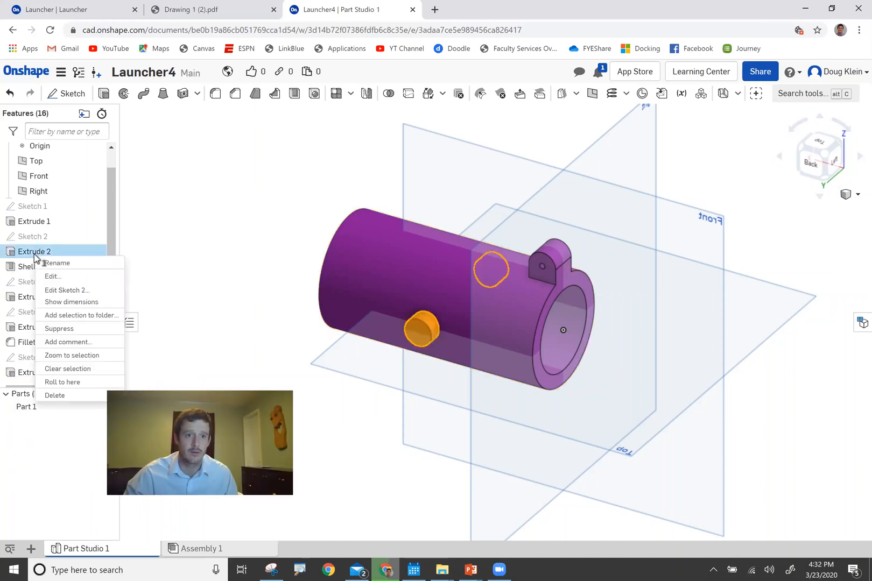
{"action": "left_click", "coordinate": [61, 276]}
{"action": "left_click", "coordinate": [203, 207]}
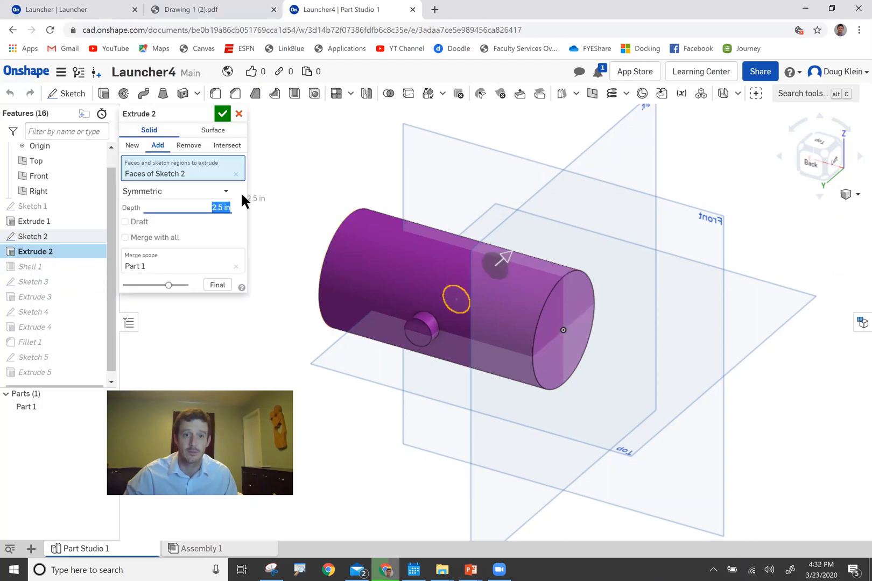
{"action": "type", "text": "3"}
{"action": "key", "text": "Return"}
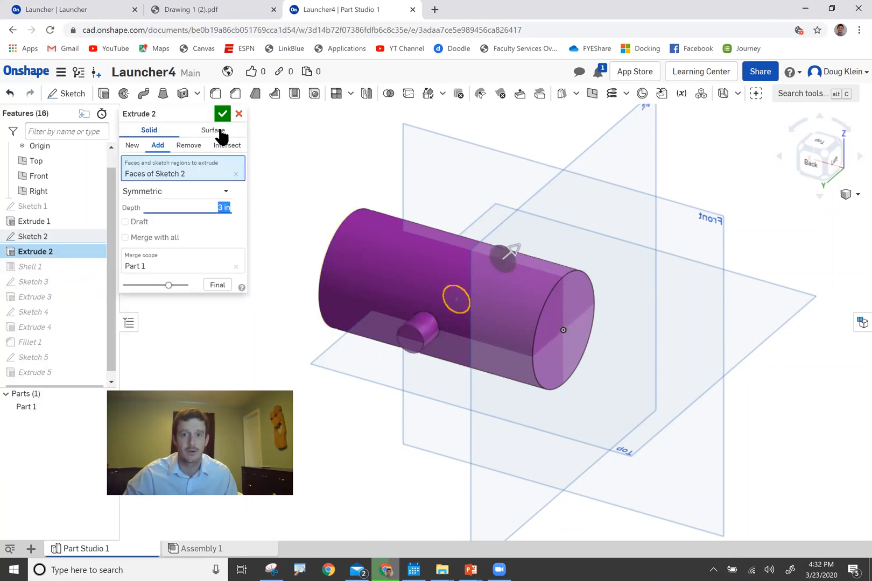
Step: Return the side pegs' symmetric extrusion depth to 2.5 in and accept the feature
{"action": "type", "text": "2.5"}
{"action": "key", "text": "Return"}
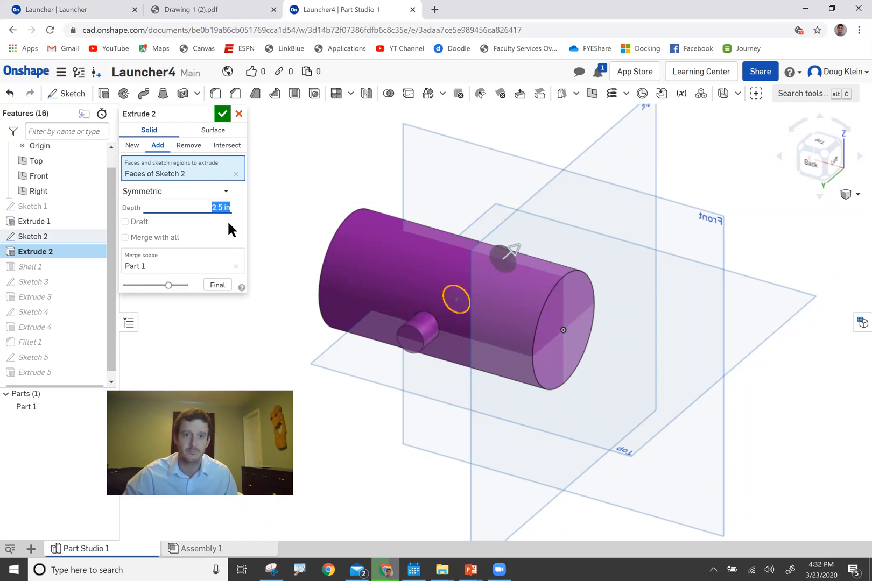
{"action": "left_click", "coordinate": [222, 113]}
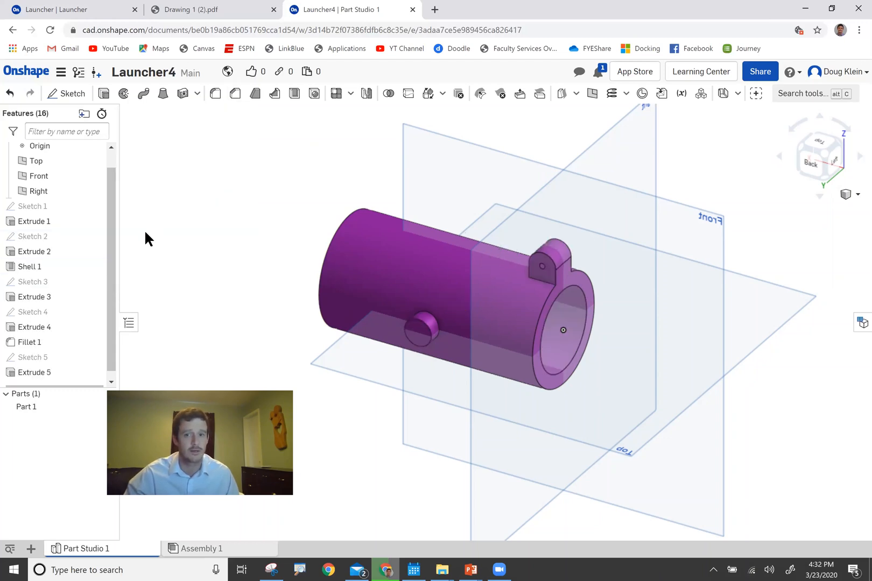